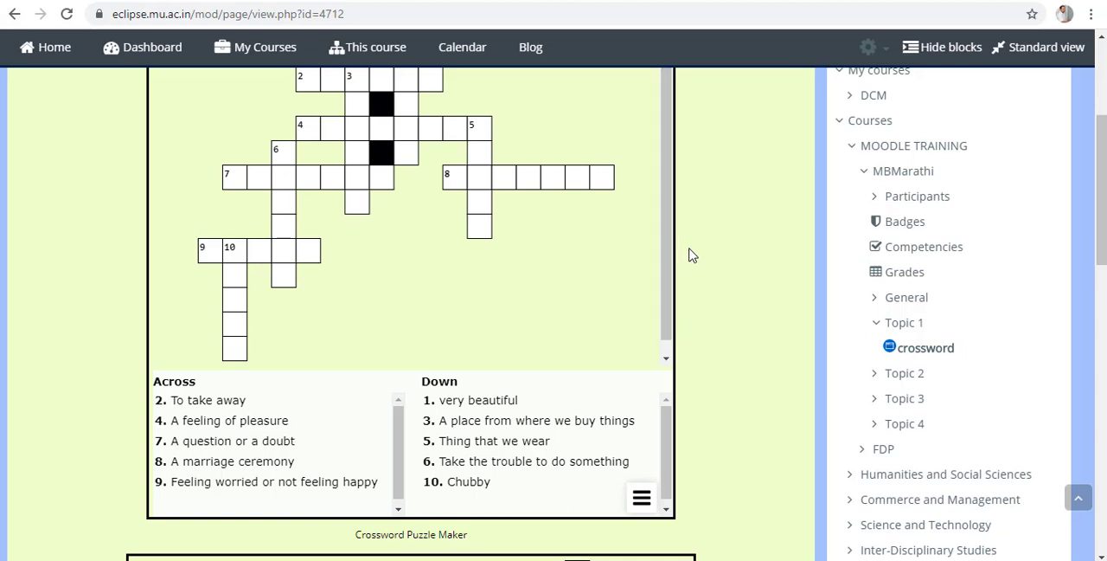
Answer 2 Across with "remove" and 8 Across with "wedding" in the first crossword.
left_click_drag(1105, 264, 1105, 248)
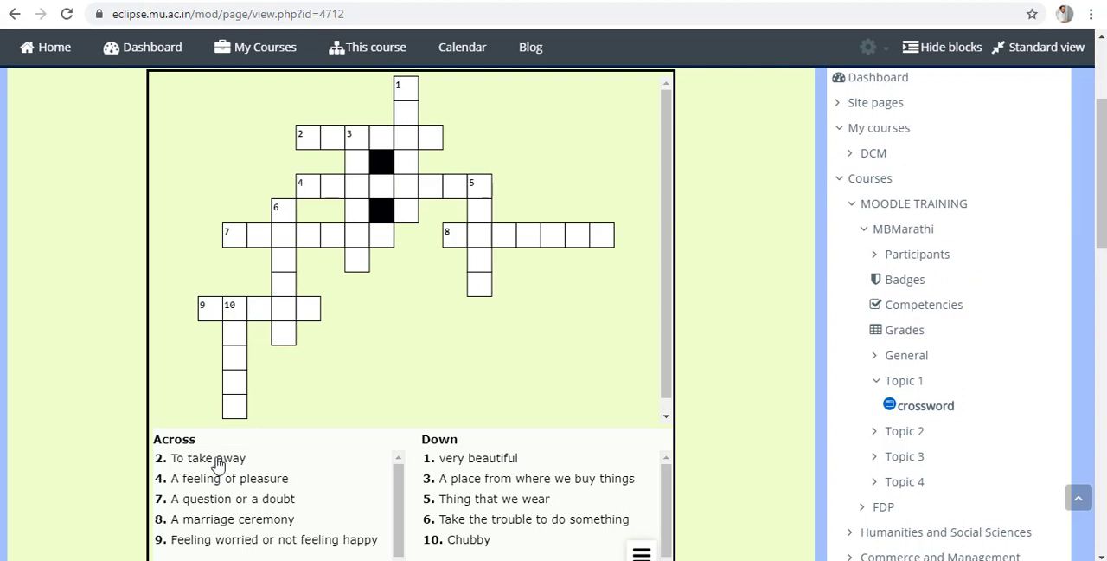
left_click(318, 144)
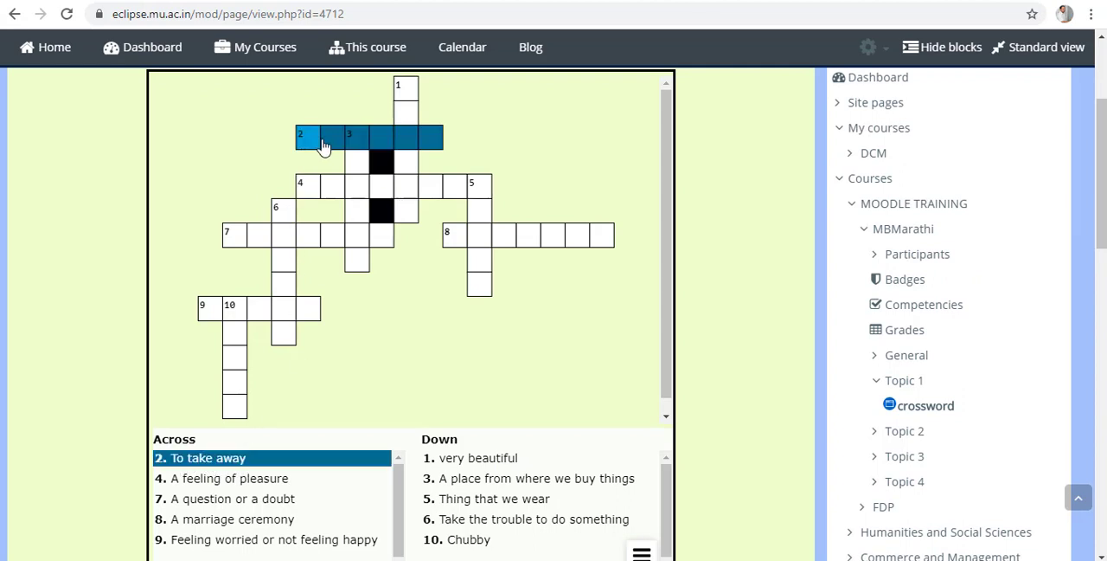
type("remove")
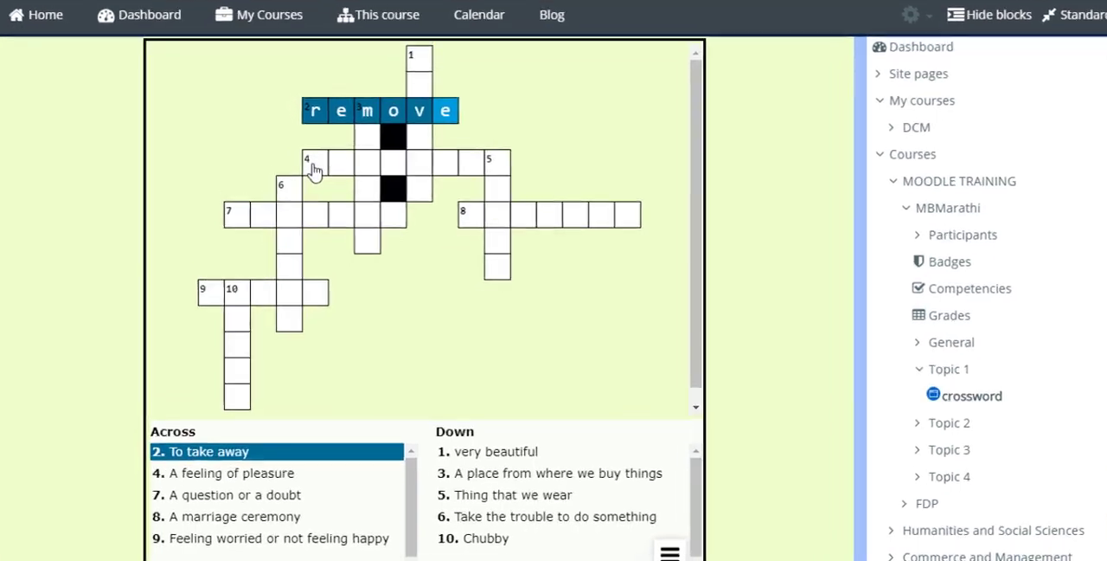
left_click(308, 184)
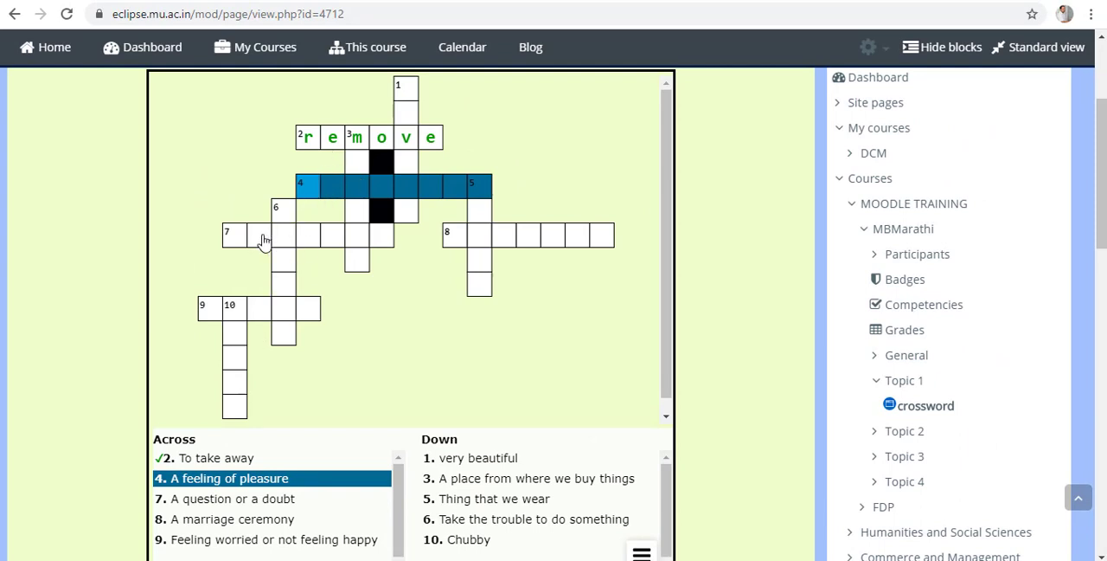
left_click(173, 523)
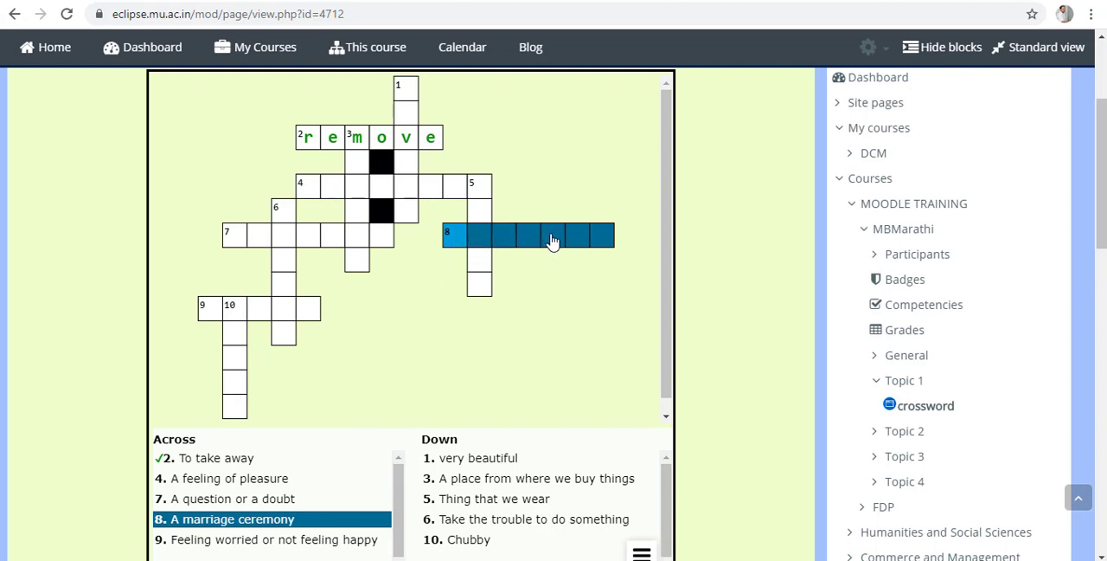
type("wedding")
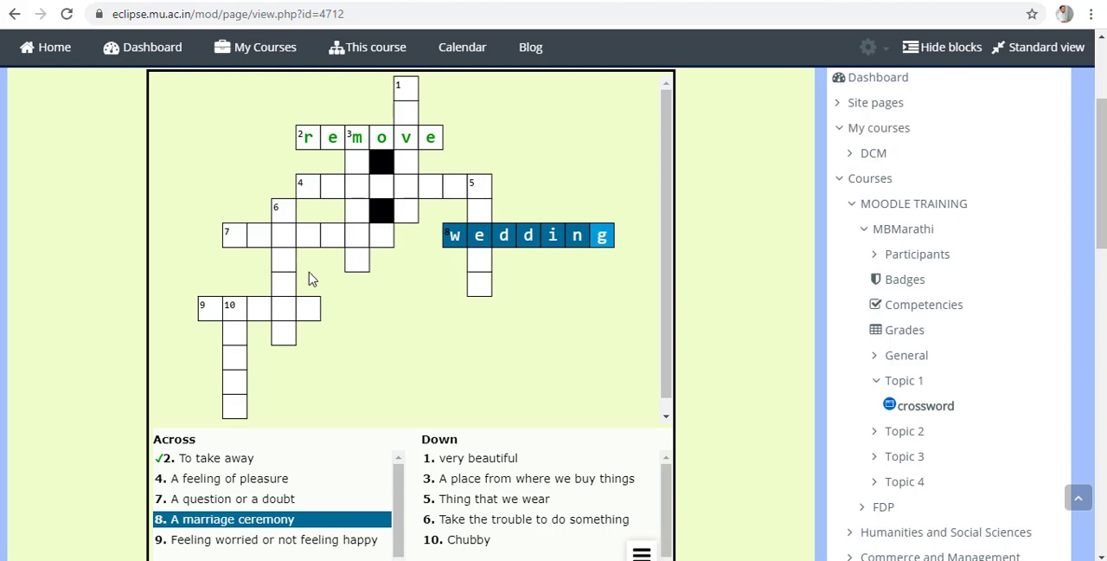
Select 7 Across in the first crossword, and look over the second crossword's grid and its Across and Down clues.
left_click(239, 241)
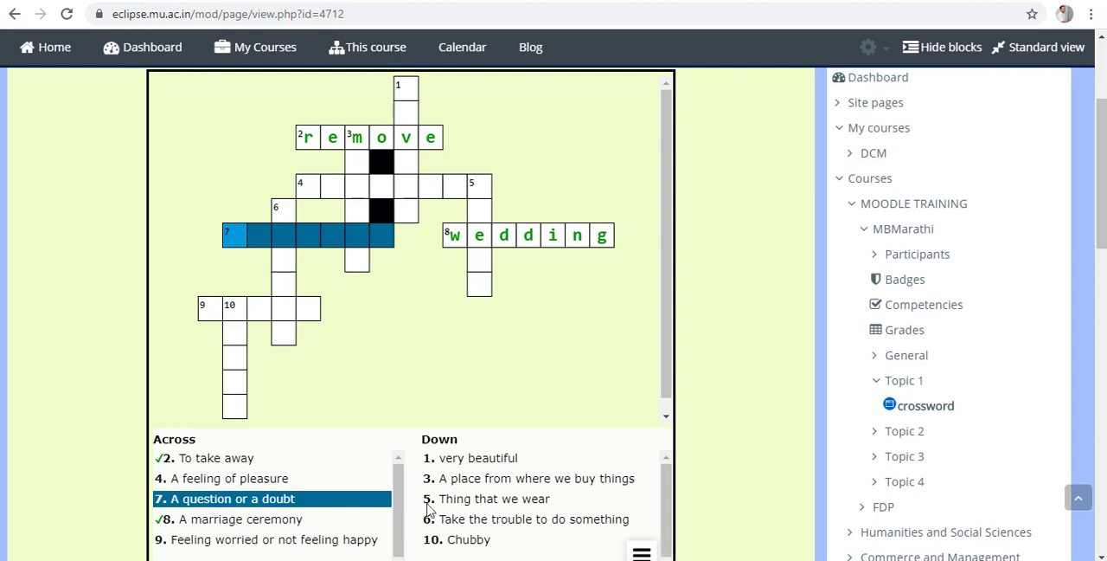
left_click(667, 400)
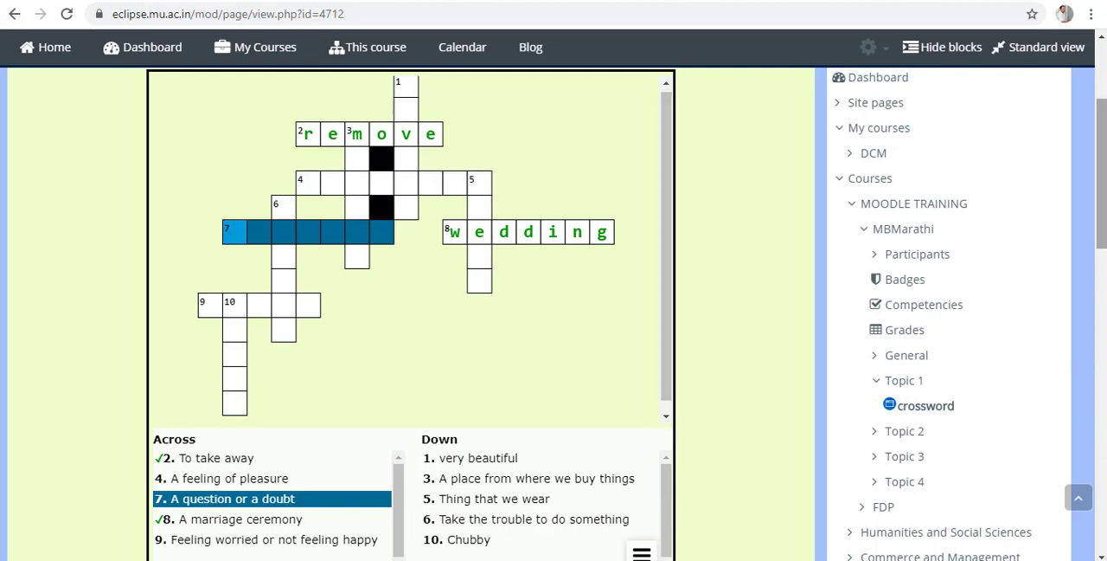
scroll(1105, 230, "down", 8)
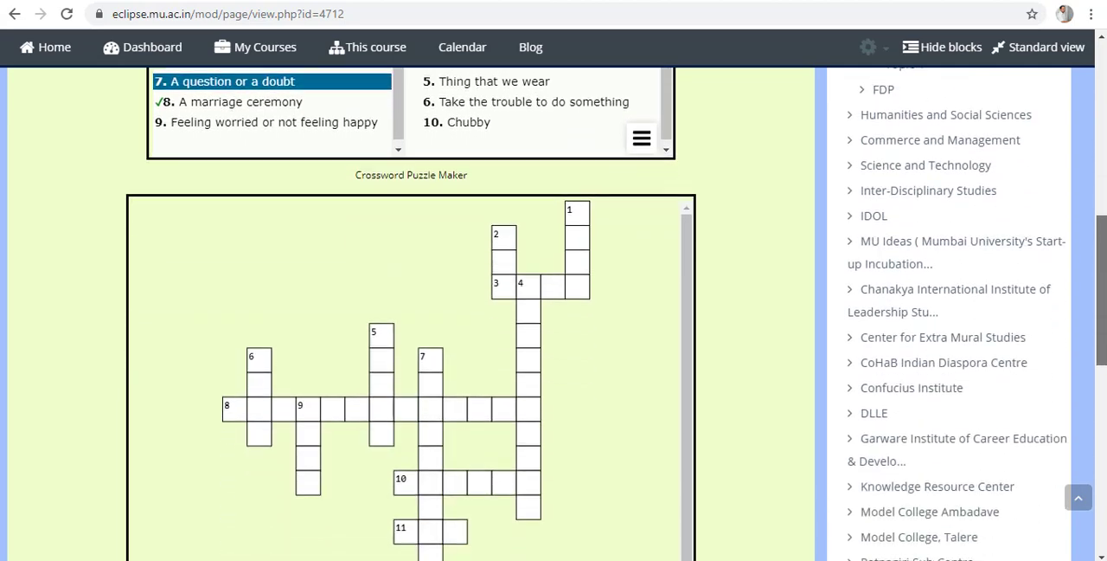
scroll(1105, 229, "down", 1)
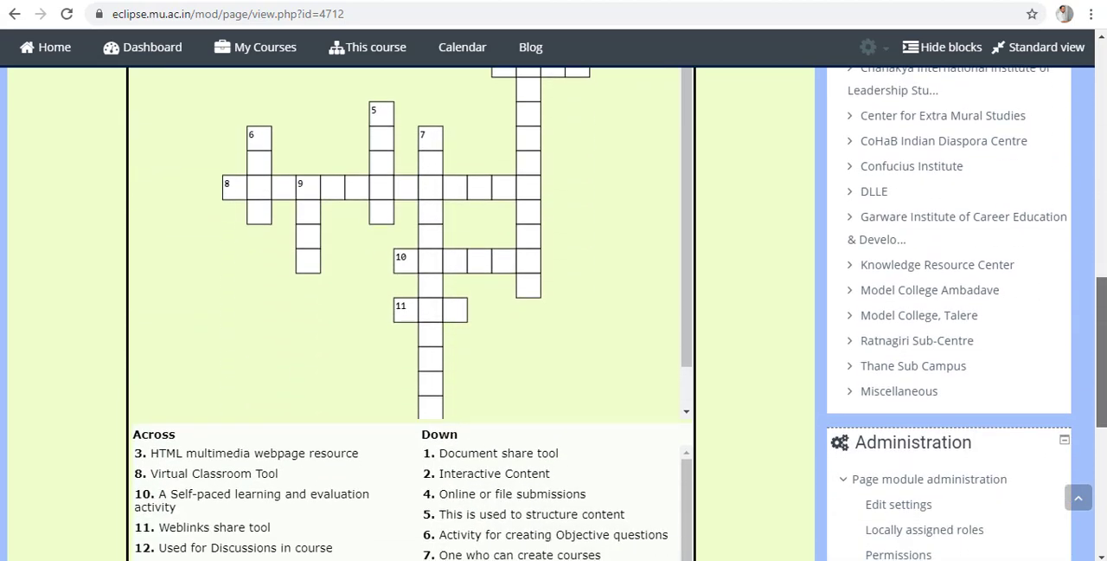
scroll(554, 315, "up", 3)
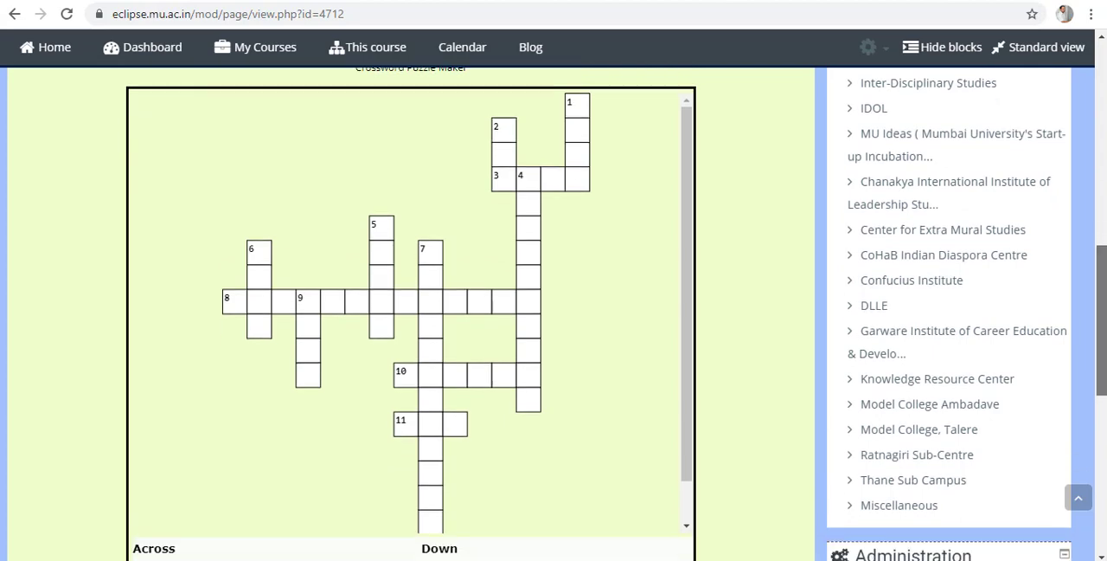
scroll(690, 352, "down", 1)
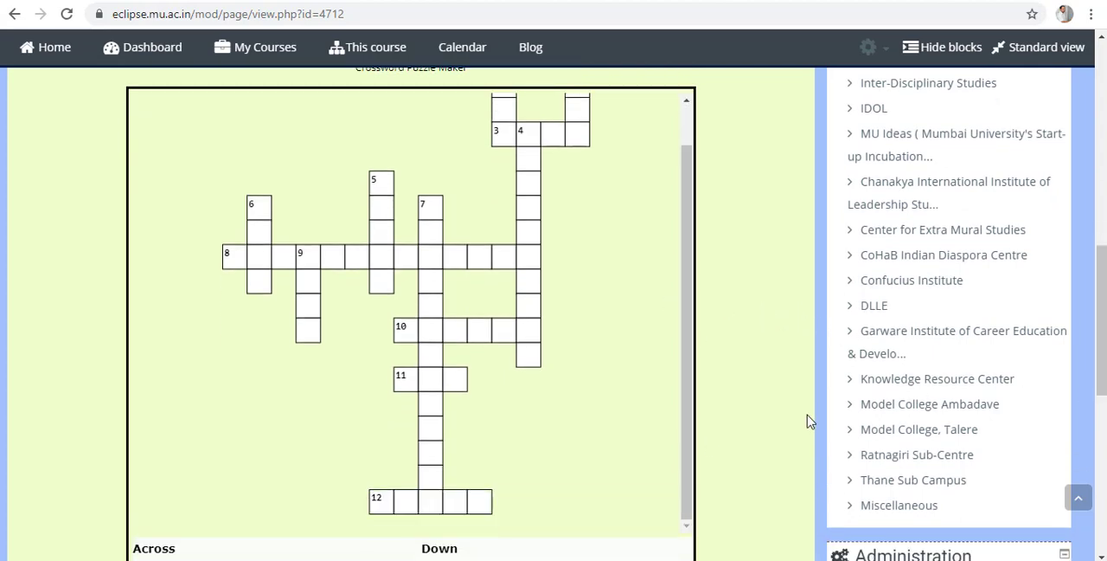
scroll(811, 421, "down", 3)
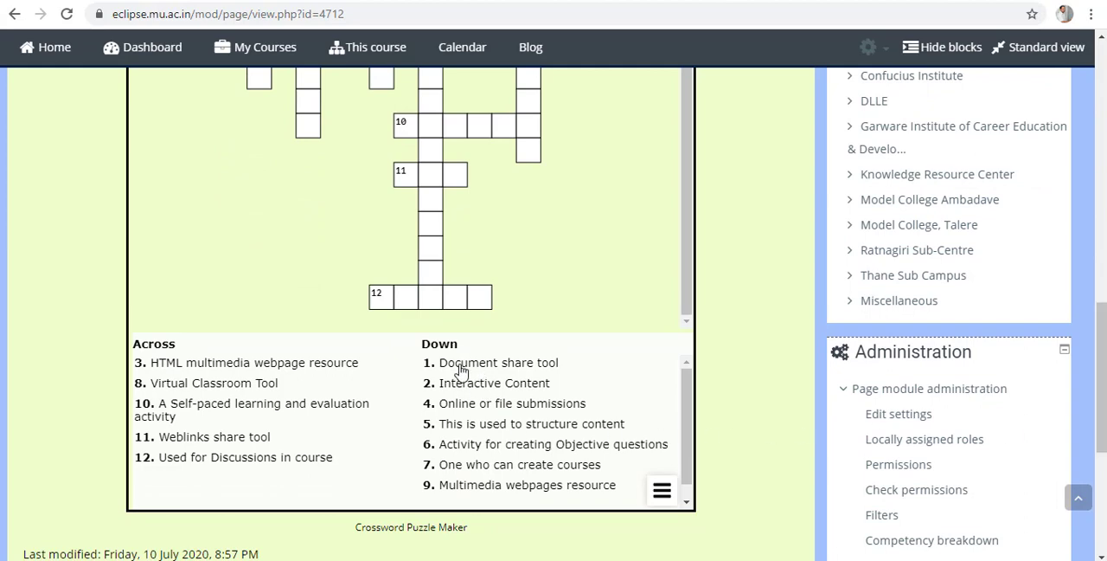
scroll(685, 371, "up", 4)
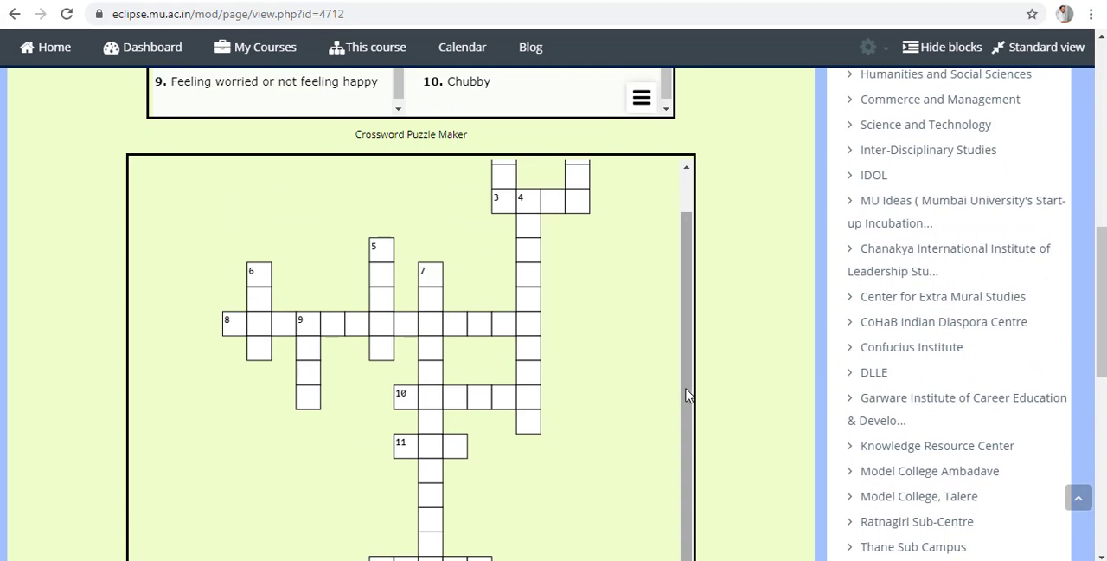
Answer 1 Down with "file" and 2 Down with "H5P" in the second crossword.
left_click_drag(690, 390, 701, 317)
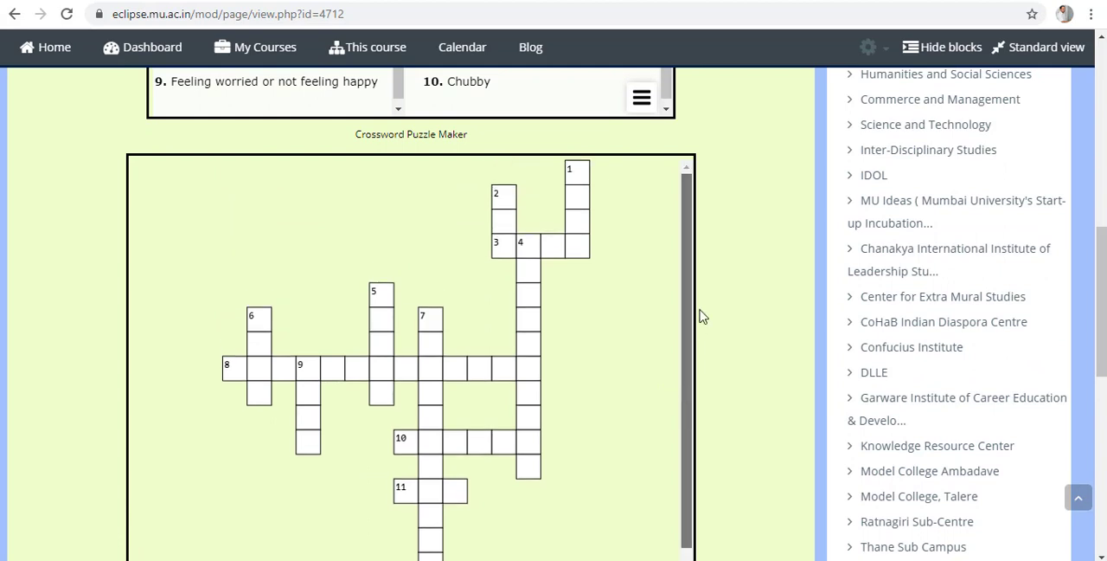
left_click(578, 173)
type("file")
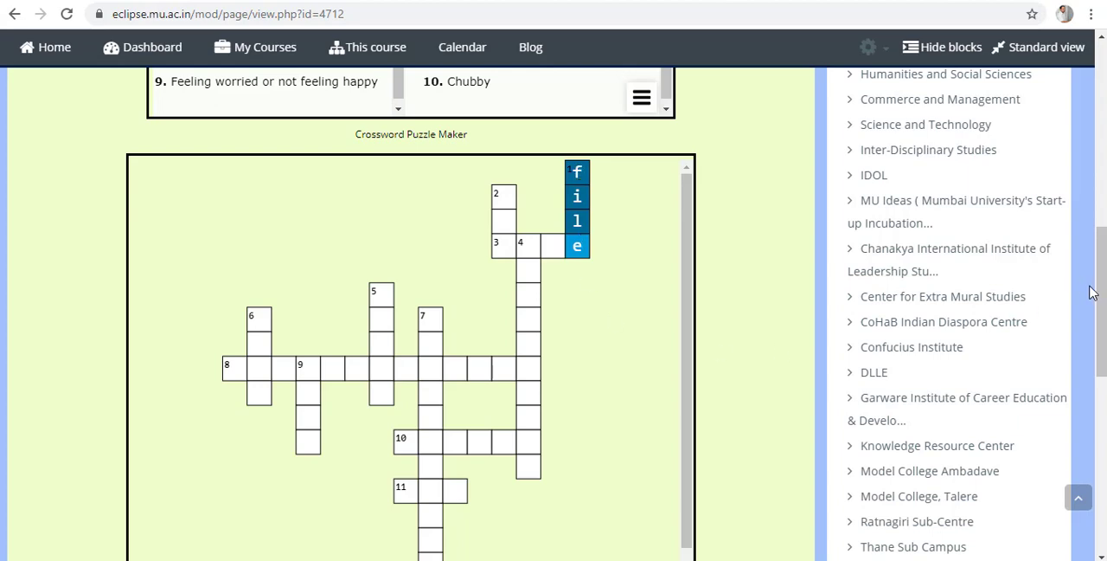
left_click_drag(1101, 311, 1101, 385)
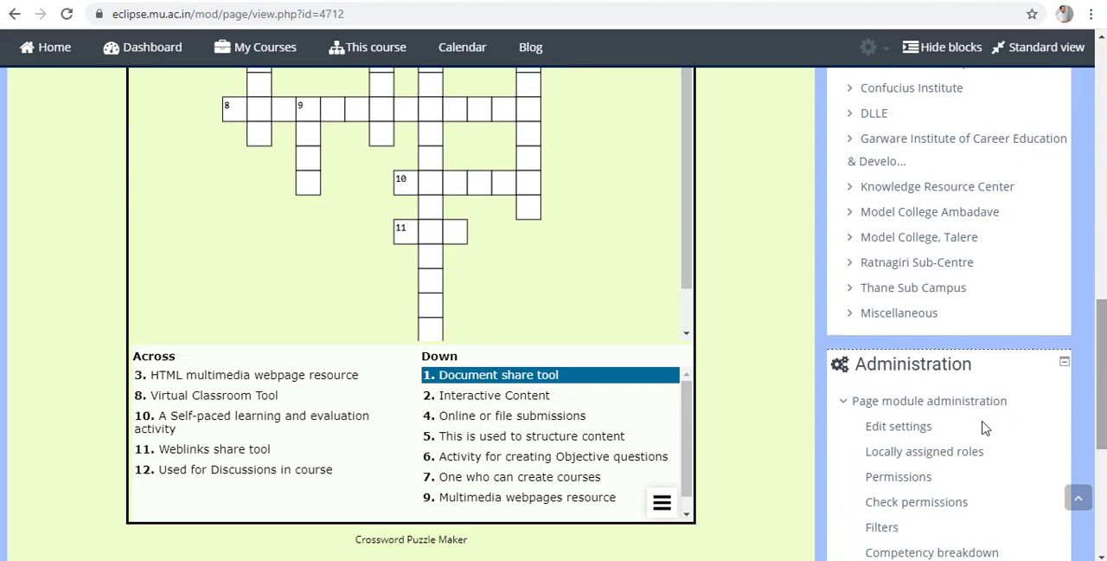
left_click(519, 401)
left_click_drag(1101, 428, 1101, 387)
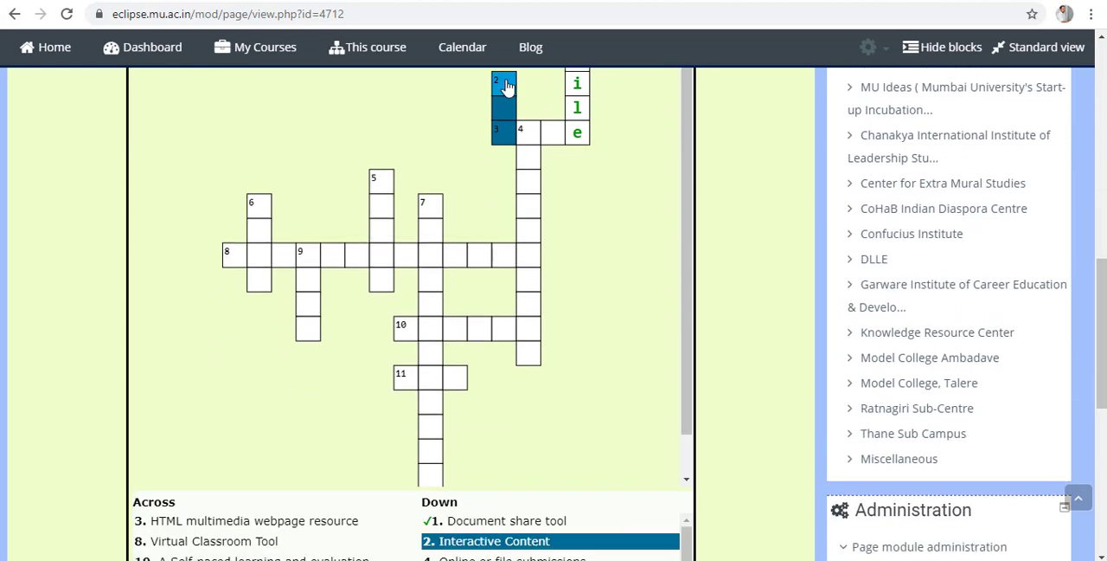
type("H5P")
Complete 3 Across, the HTML multimedia webpage resource clue, as "Page" in the second crossword.
left_click(167, 527)
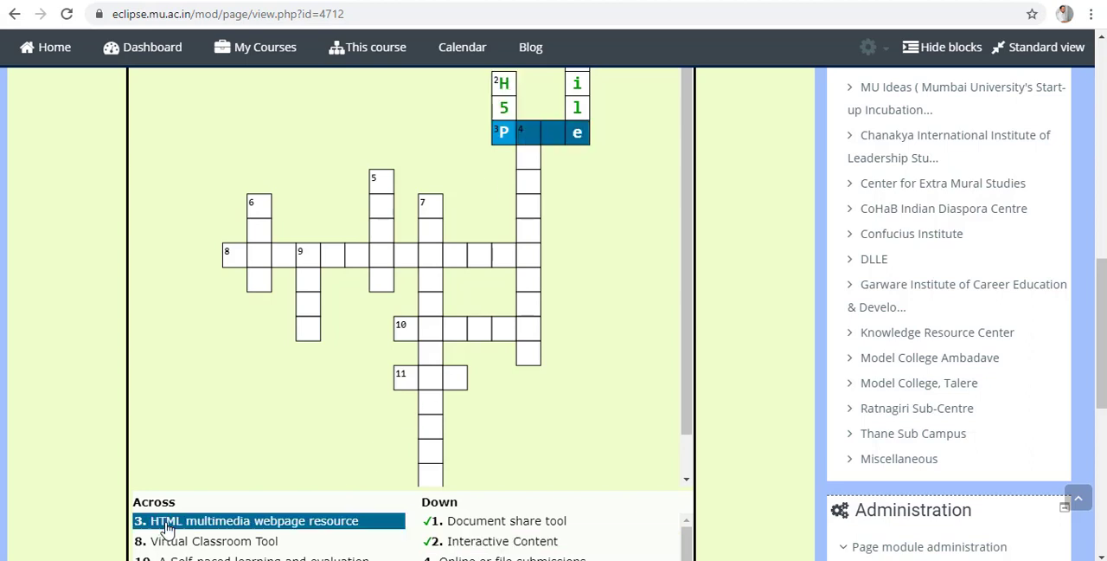
left_click(529, 137)
type("ag")
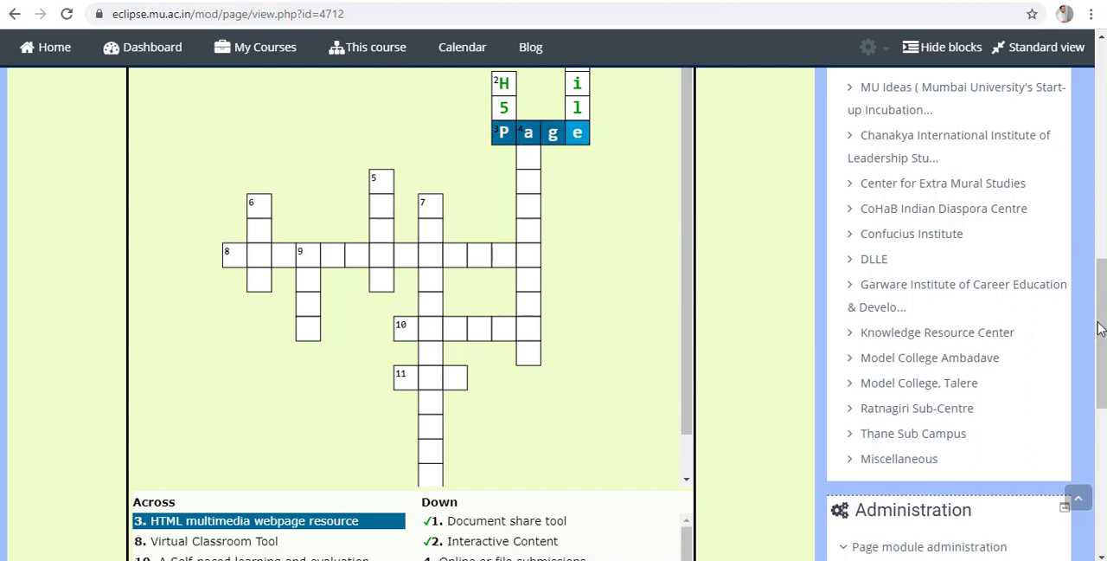
left_click_drag(1103, 330, 1103, 417)
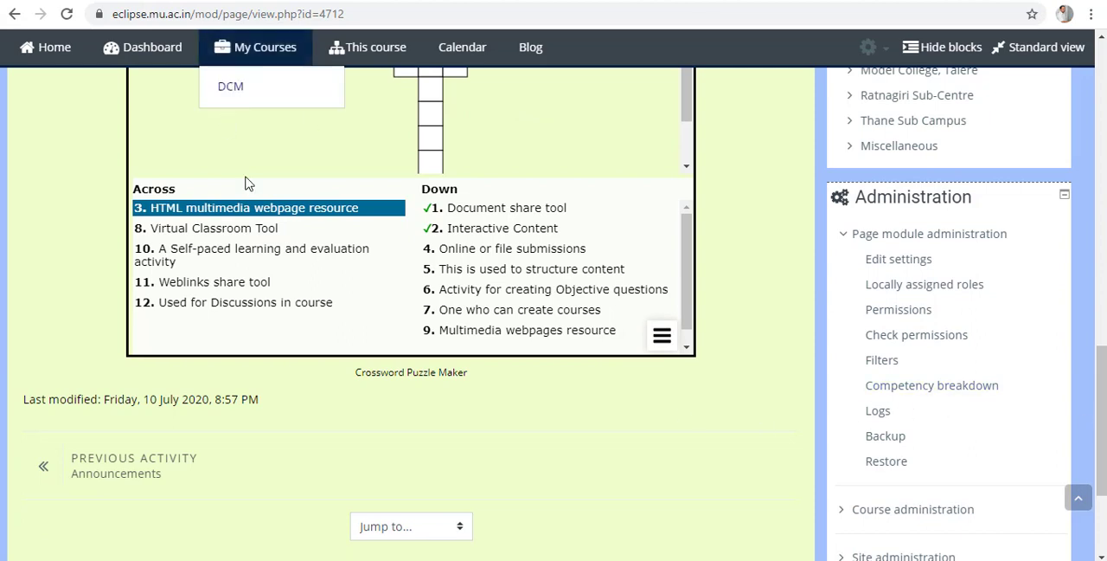
Switch to the Crossword Labs site and set the crossword title to "MOODLE Puzzle".
left_click(129, 1)
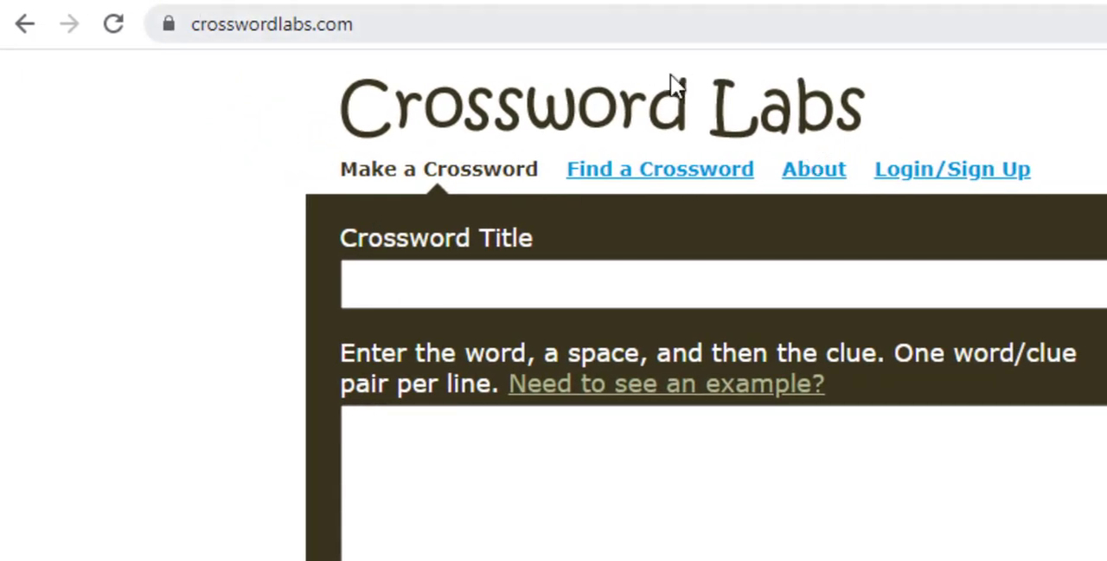
left_click(368, 26)
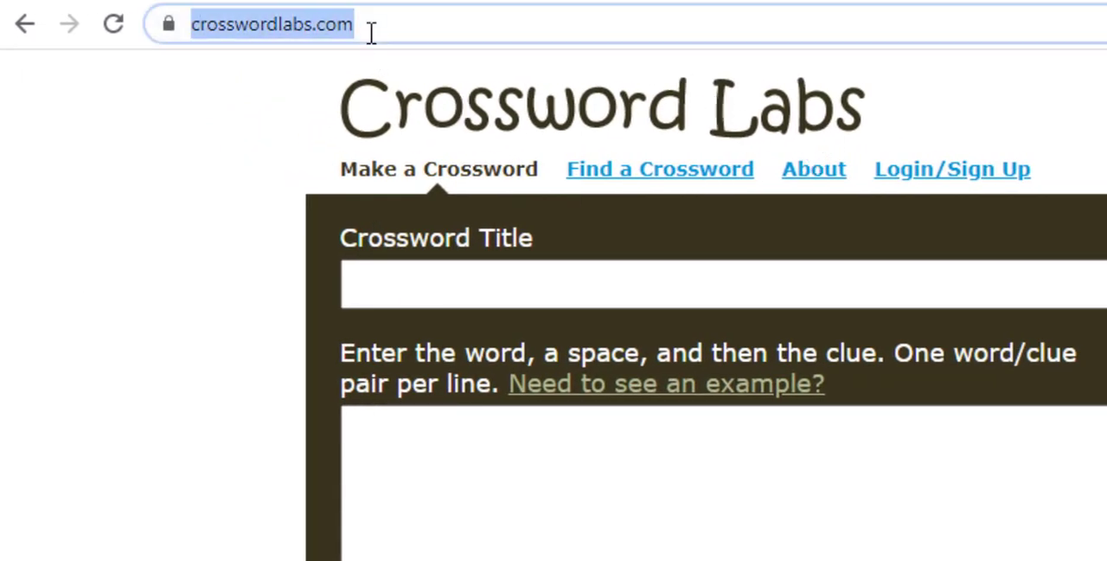
left_click(549, 275)
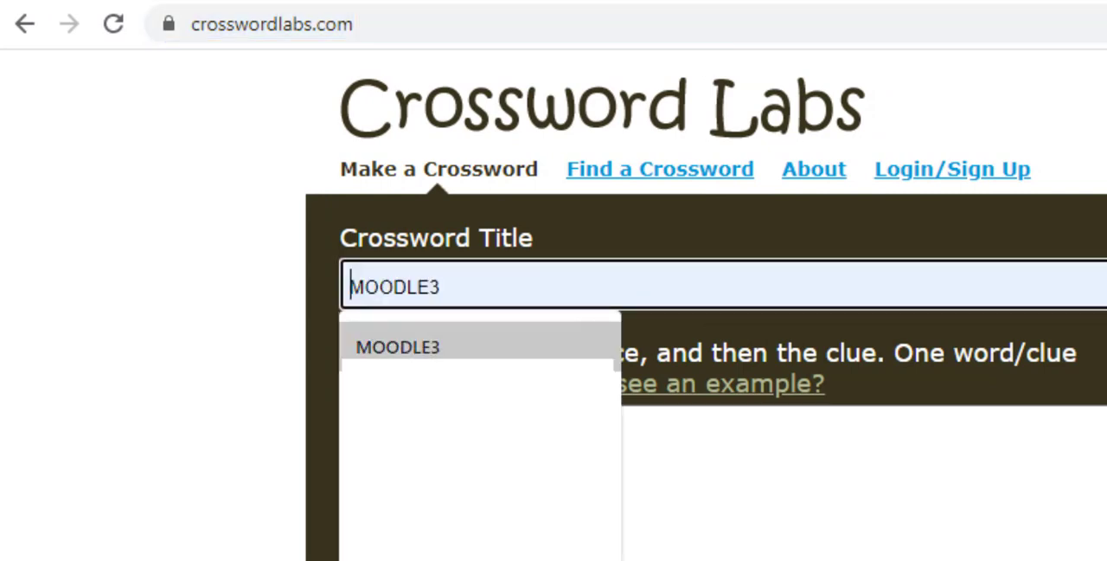
left_click(513, 336)
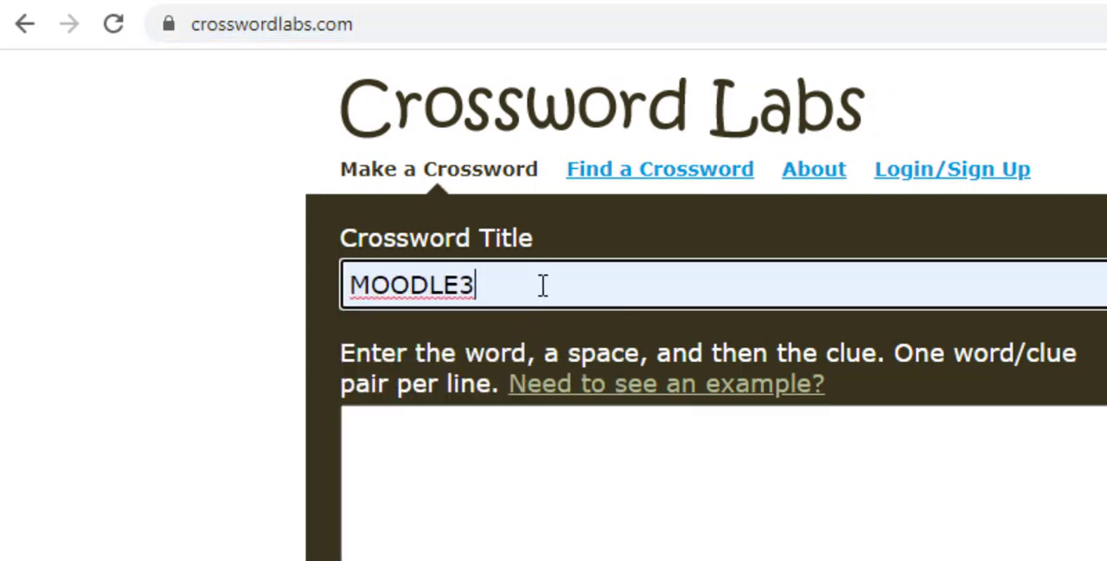
key("BackSpace")
type("Pu")
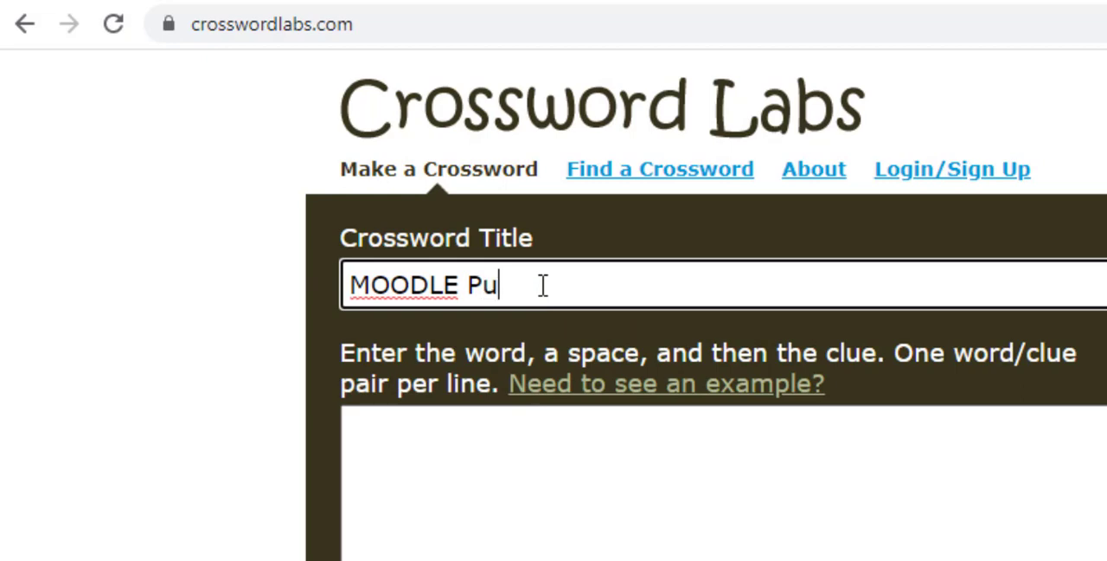
type("zzlw")
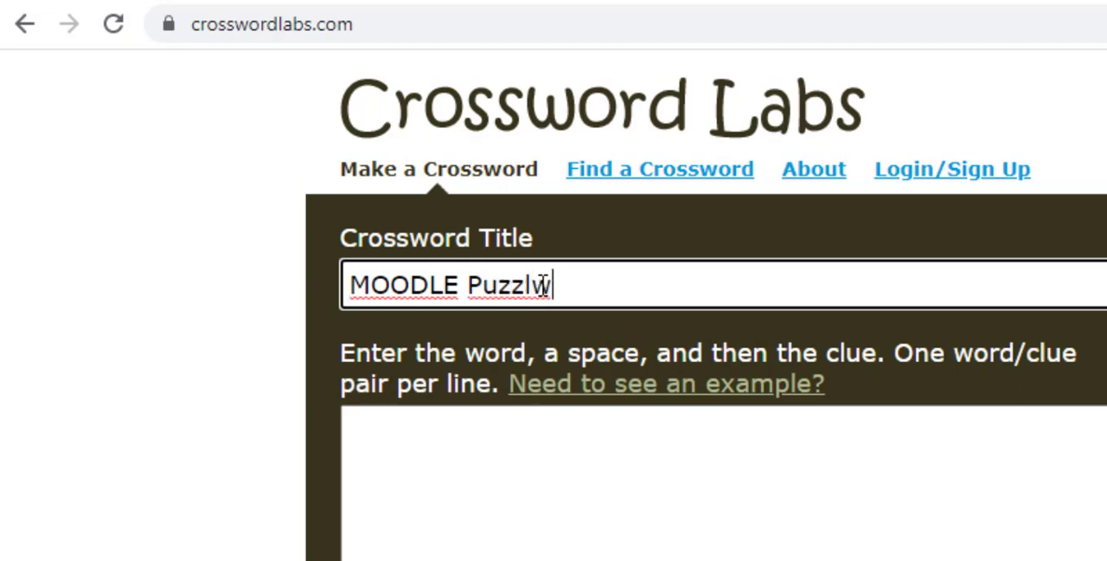
key("BackSpace")
type("e")
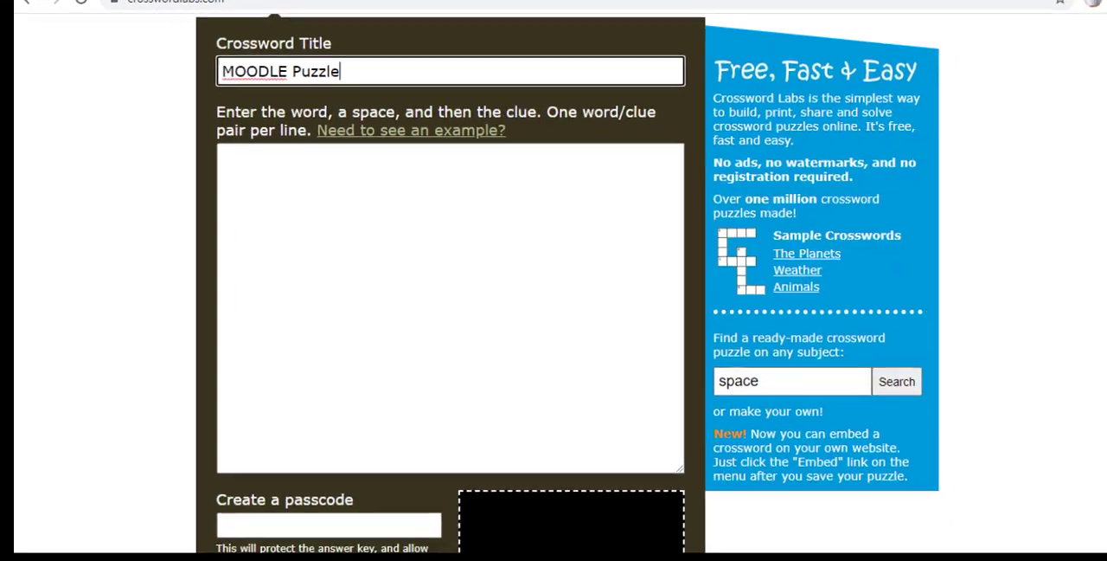
Paste the Moodle word and clue pairs, from "page" to "label", from the text notes into the puzzle's word/clue list.
left_click(256, 188)
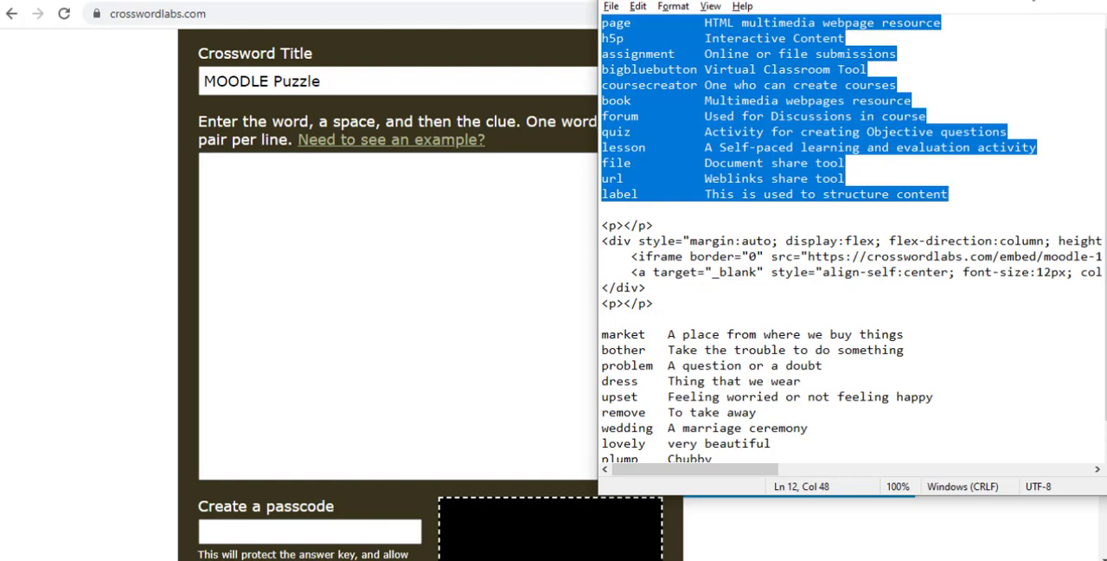
left_click(396, 162)
type("page\tHTML multimedia webpage resource h5p\tInteractive Content assignment\tOnline or file submissions bigbluebutton\tVirtual Classroom Tool coursecreator\tOne who can create courses book\tMultimedia webpages resource forum\tUsed for Discussions in course quiz\tActivity for creating Objective questions lesson\tA Self-paced learning and evaluation activity file\tDocument share tool url\tWeblinks share tool label\tThis is used to structure content")
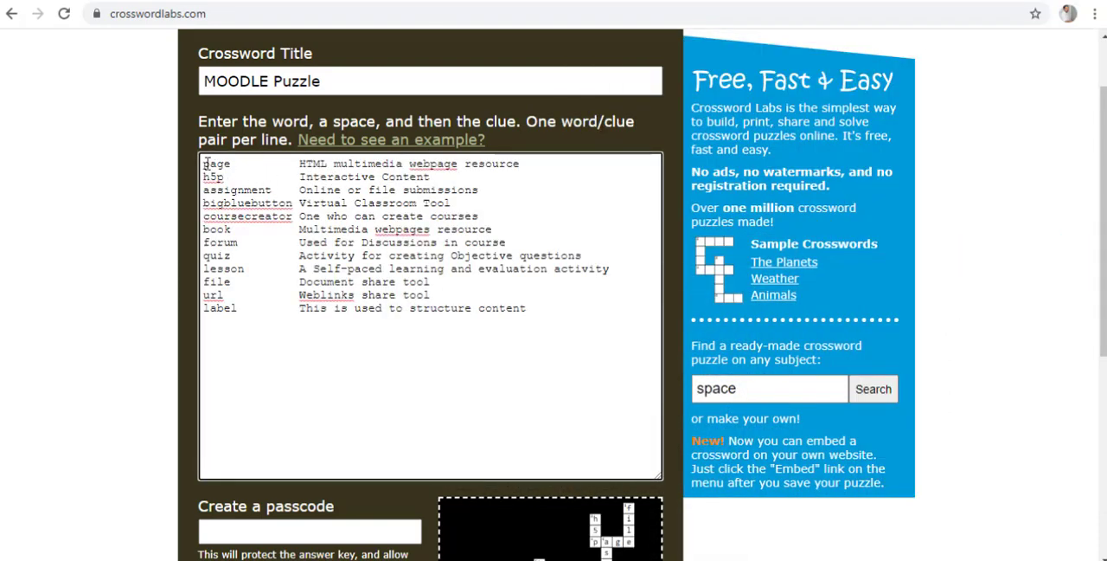
Reduce the gap between the word "page" and its clue to a single space in the word/clue list.
left_click_drag(204, 163, 234, 163)
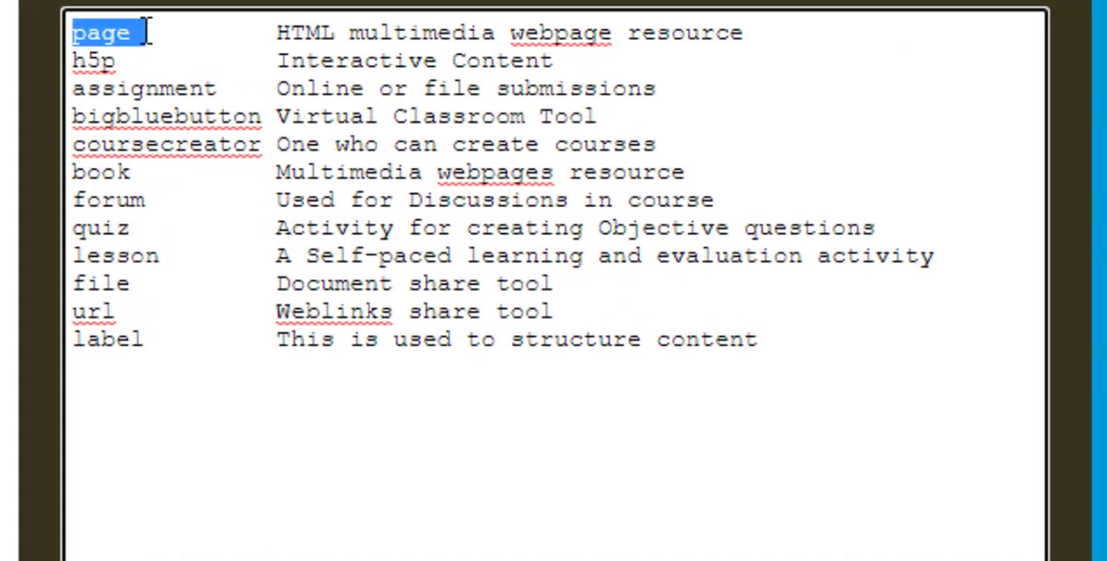
left_click(142, 29)
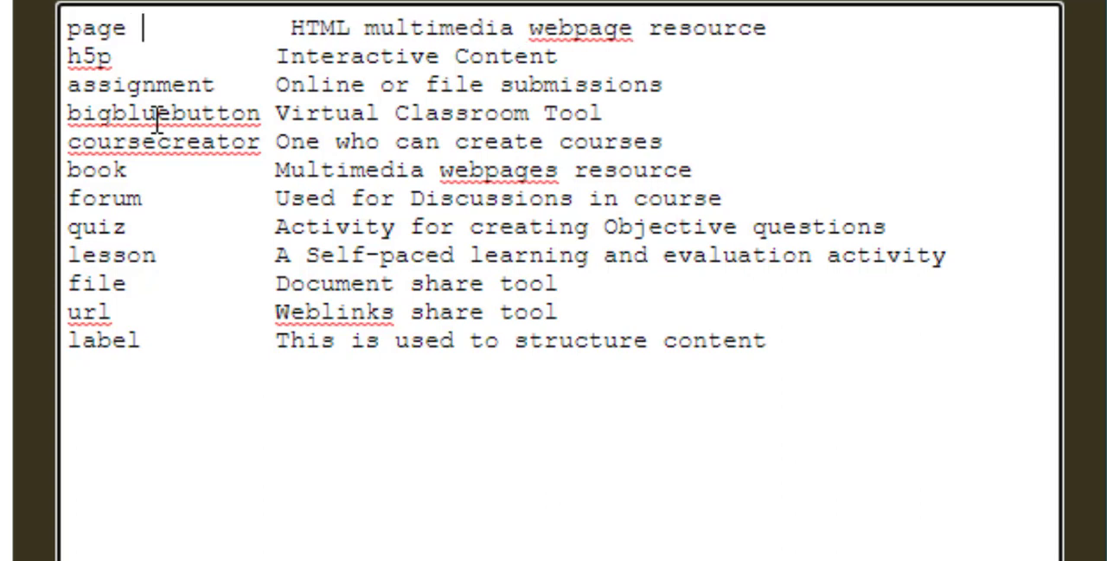
key("Delete")
key("Delete")
key("Delete")
key("Delete")
key("Delete")
key("Delete")
key("Delete")
key("Delete")
key("Delete")
key("Delete")
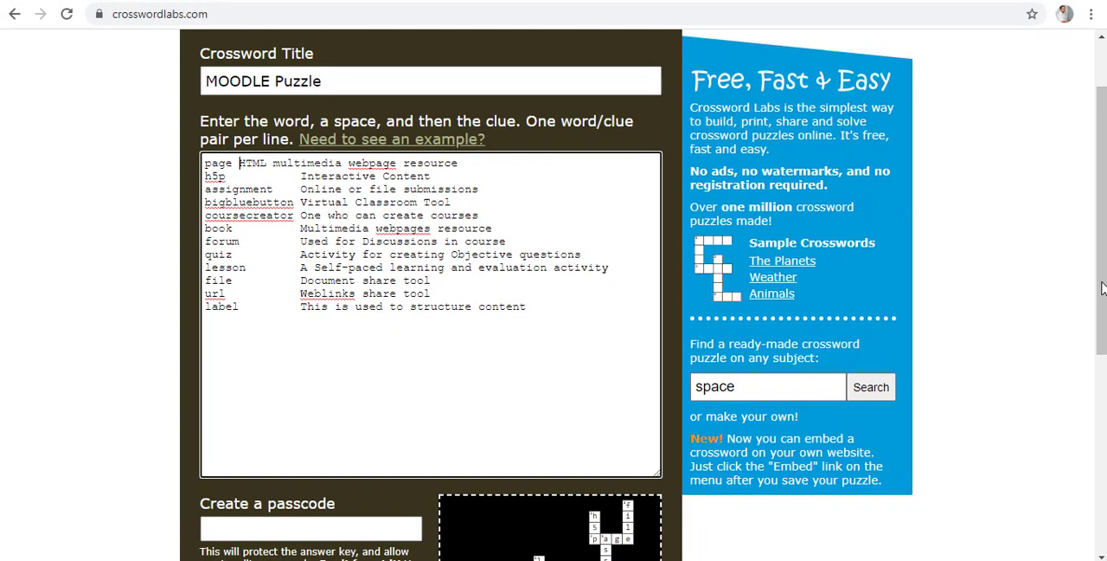
scroll(1103, 376, "down", 2)
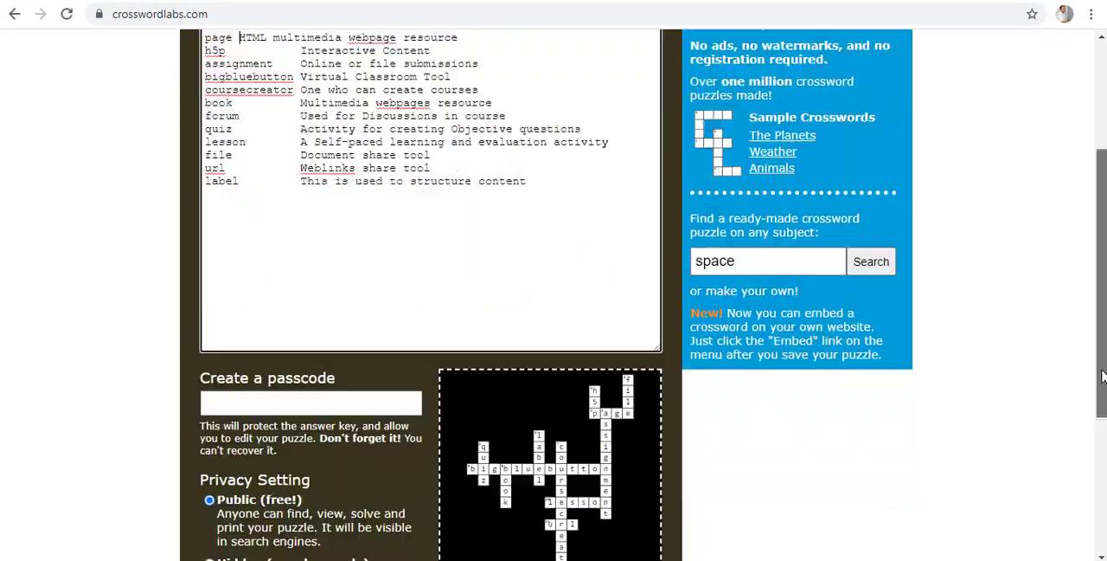
Advance the crossword preview by two layouts and save the public puzzle without a passcode.
scroll(1103, 376, "down", 1)
left_click(318, 316)
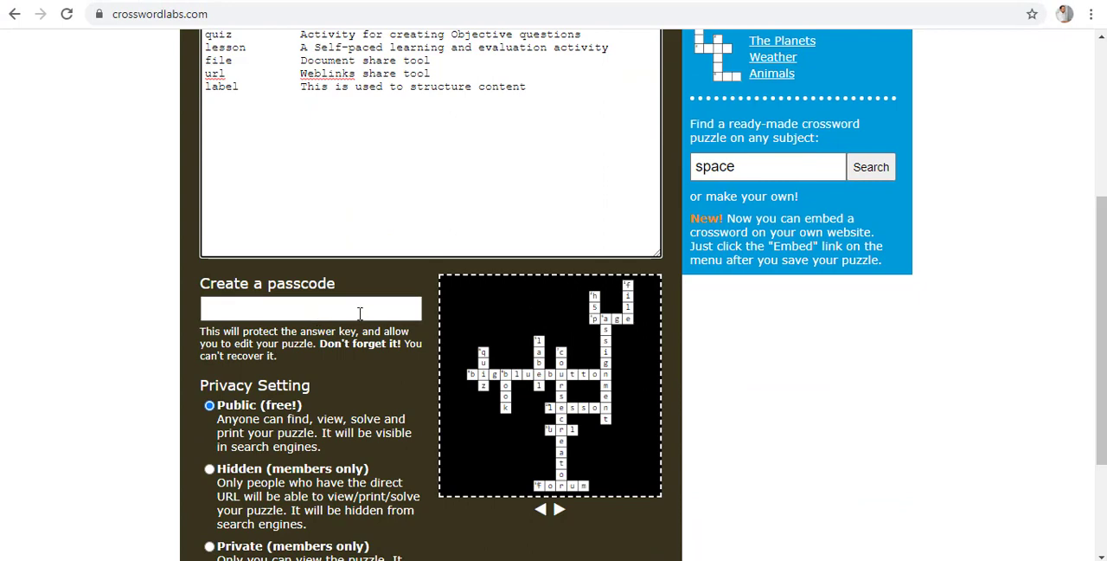
scroll(450, 337, "down", 1)
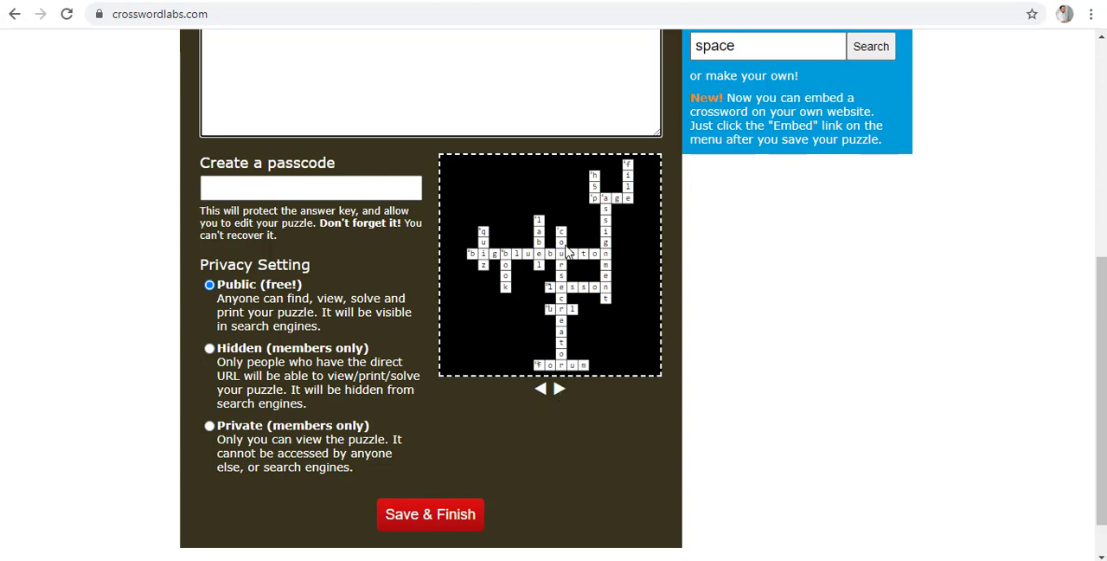
left_click(560, 391)
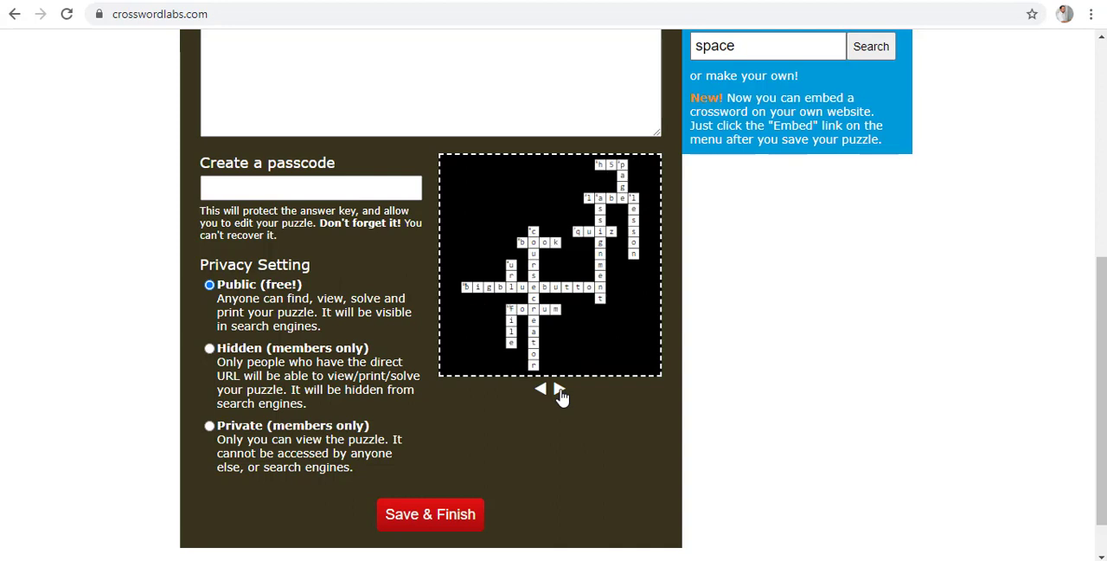
left_click(560, 391)
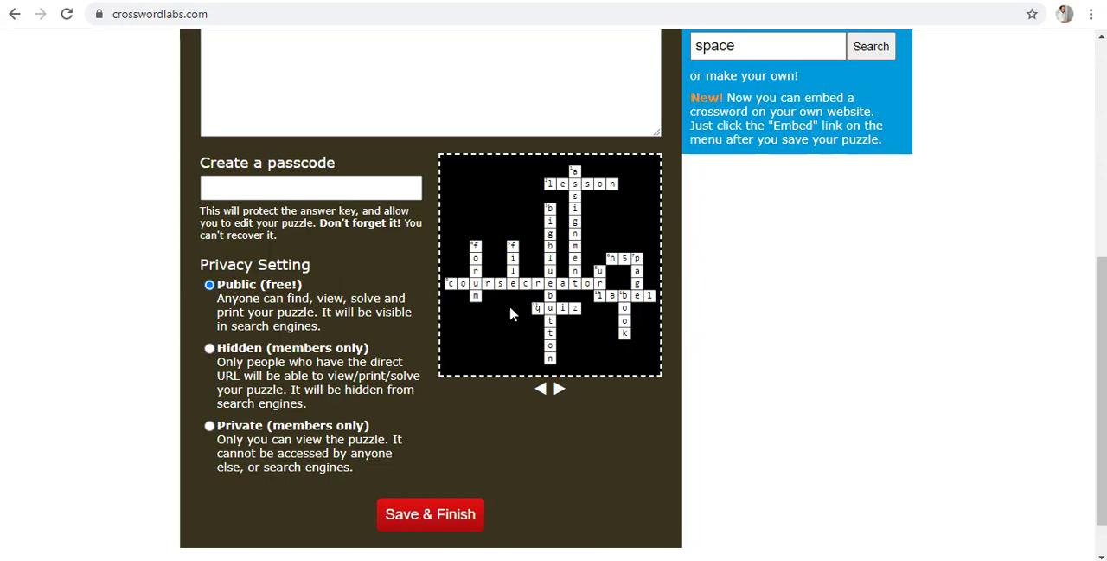
left_click(437, 522)
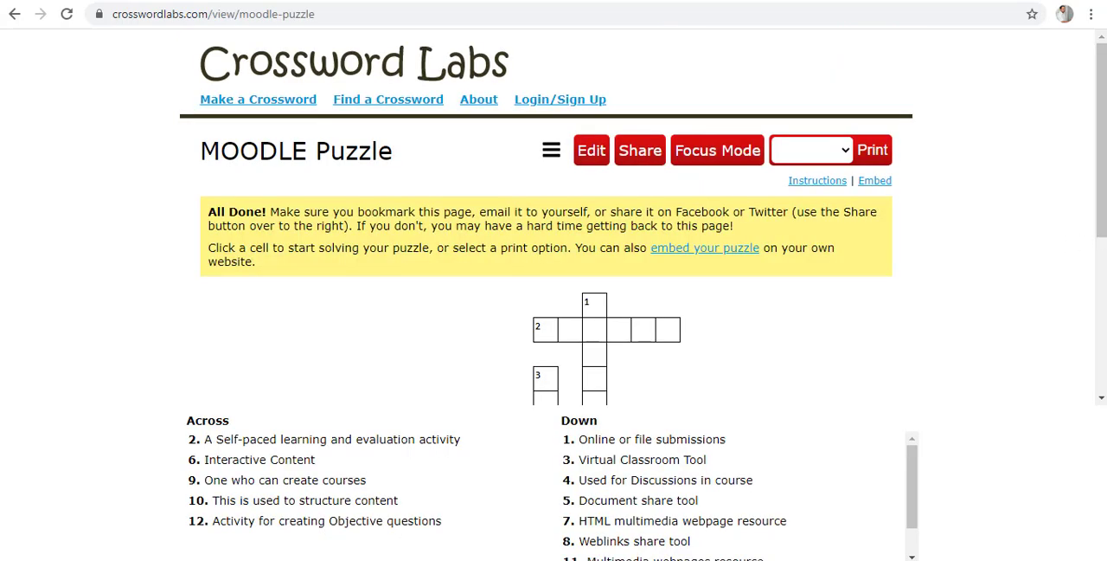
Open the saved MOODLE Puzzle's embed page and copy the complete div embed code.
scroll(554, 208, "down", 4)
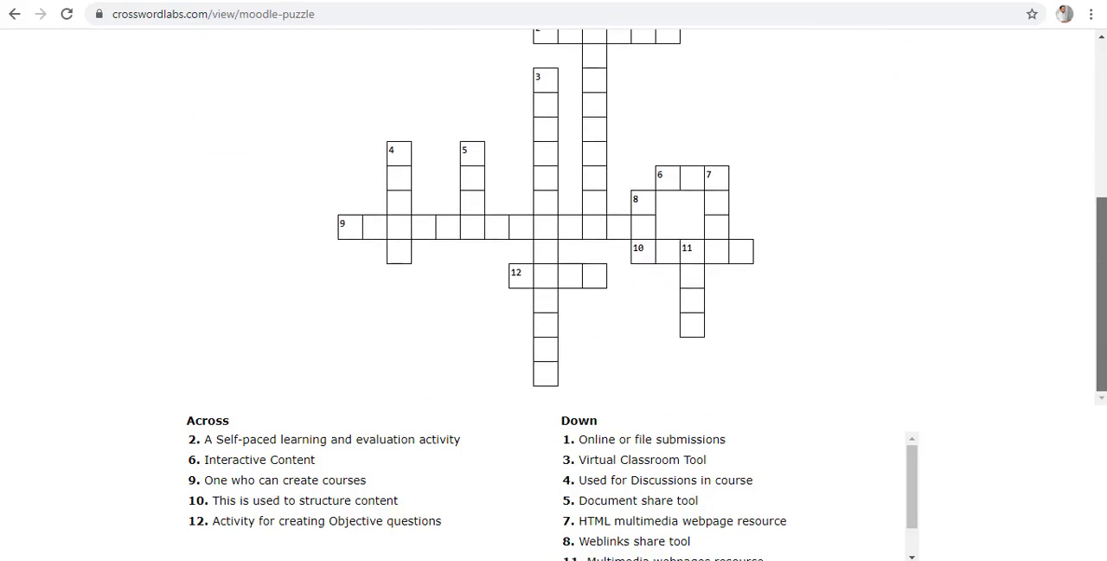
left_click_drag(1102, 277, 1103, 269)
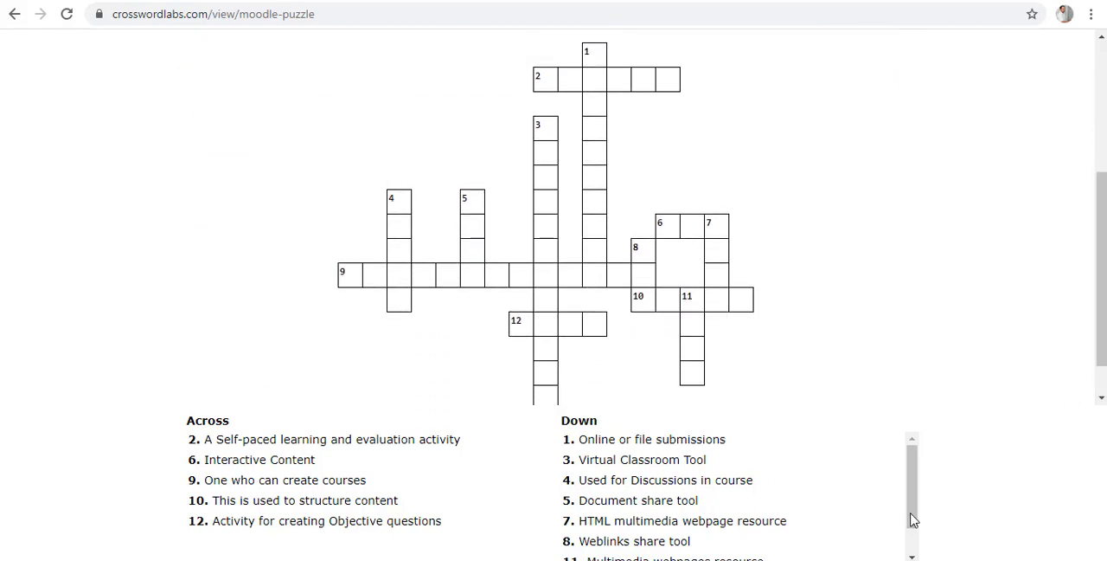
left_click_drag(912, 507, 918, 475)
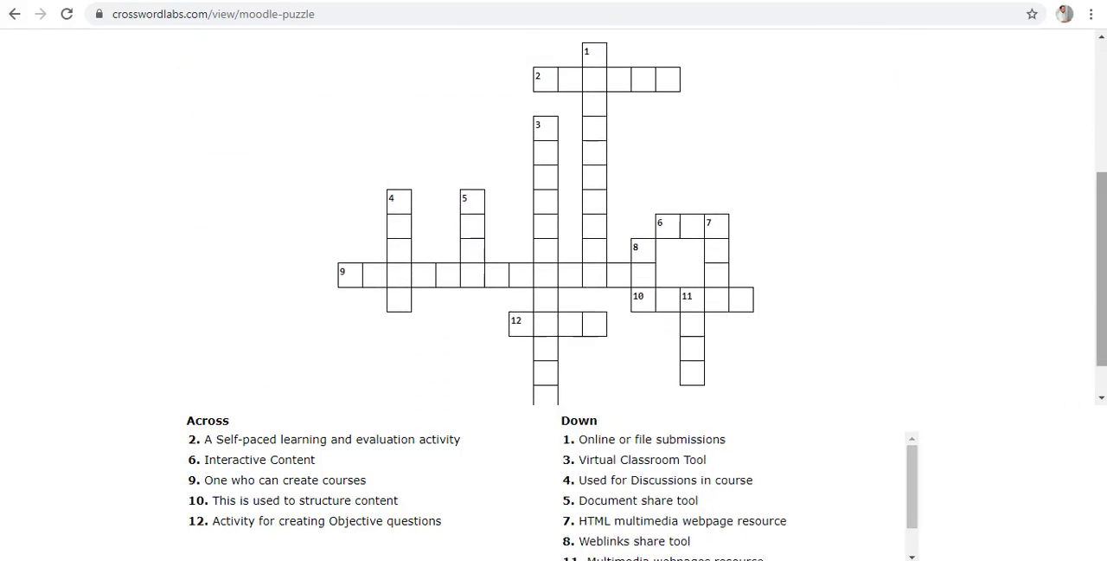
left_click_drag(1102, 298, 1102, 189)
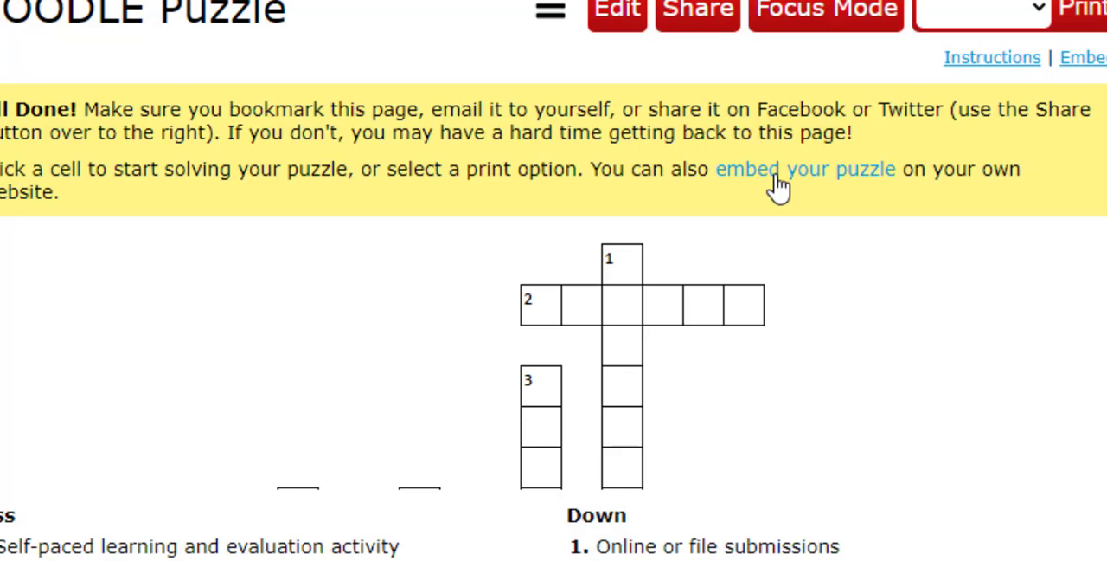
left_click(823, 184)
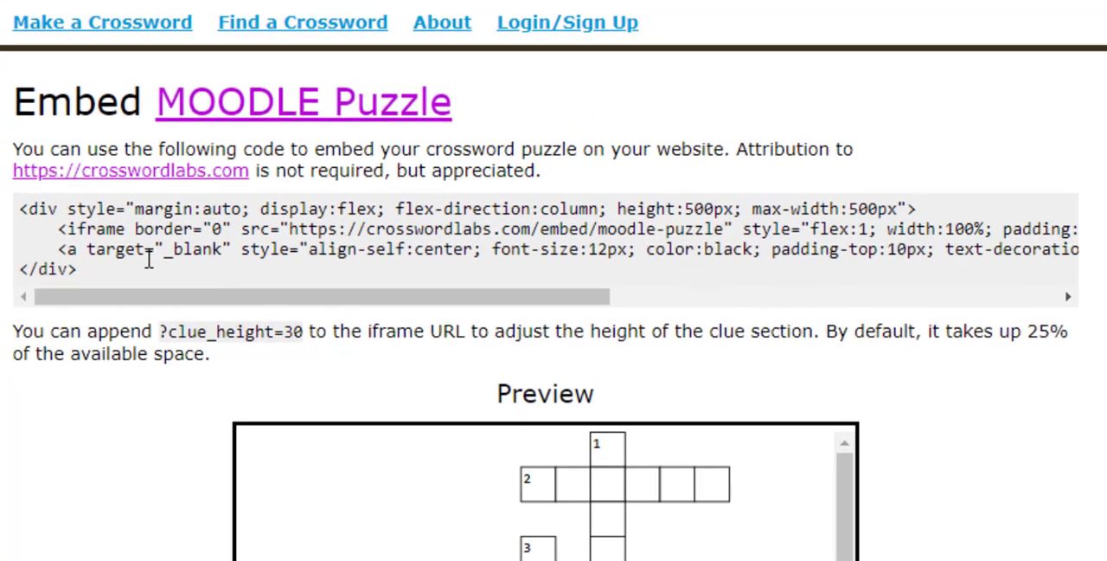
left_click_drag(144, 277, 18, 216)
key("ctrl+c")
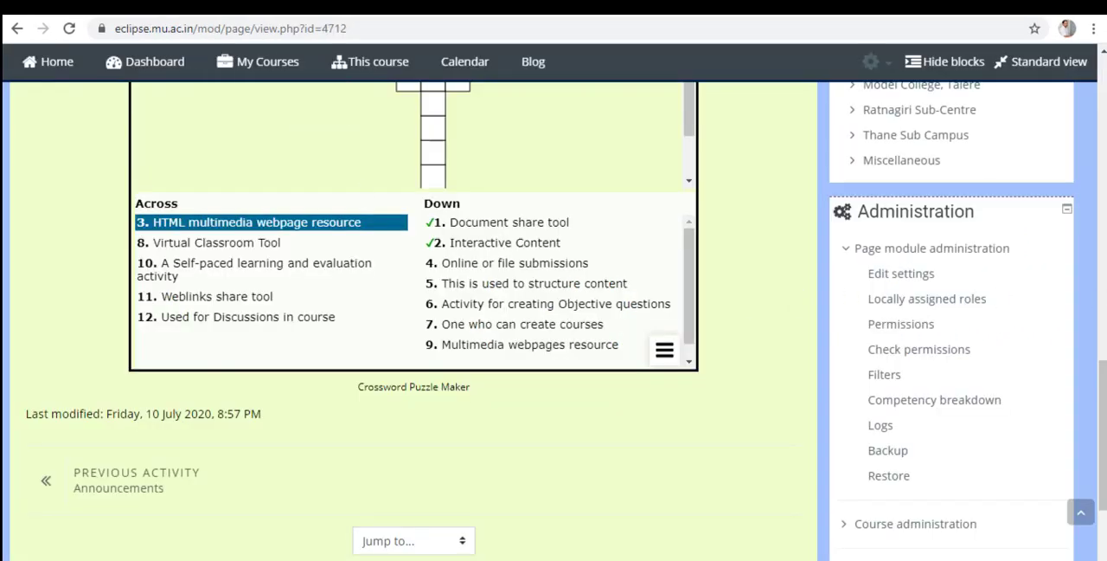
Switch to the Moodle site, go from the crossword page to its MBMarathi course and turn editing on.
scroll(553, 303, "up", 3)
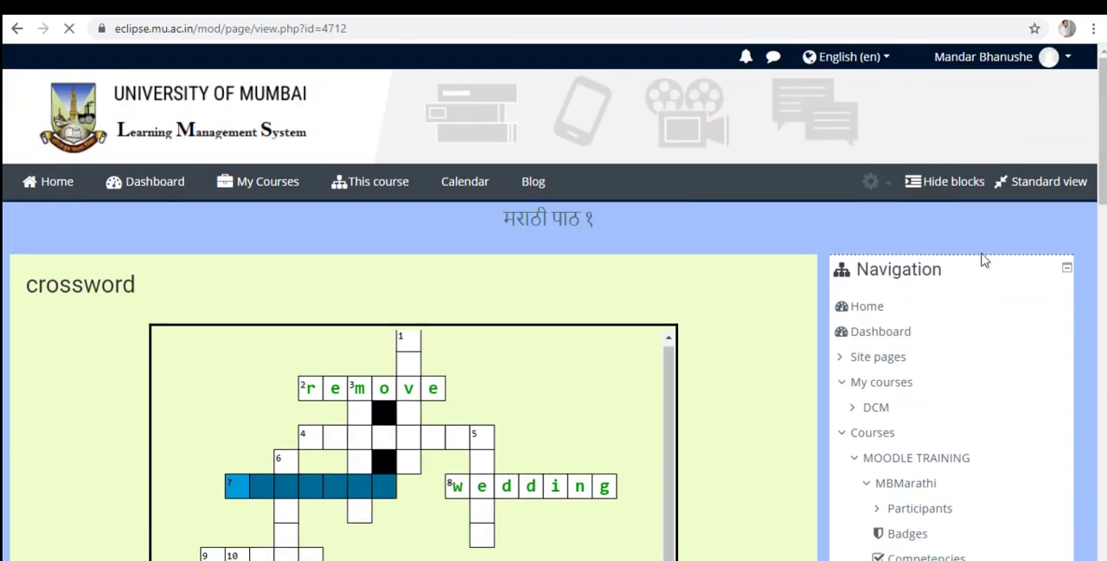
scroll(985, 261, "down", 3)
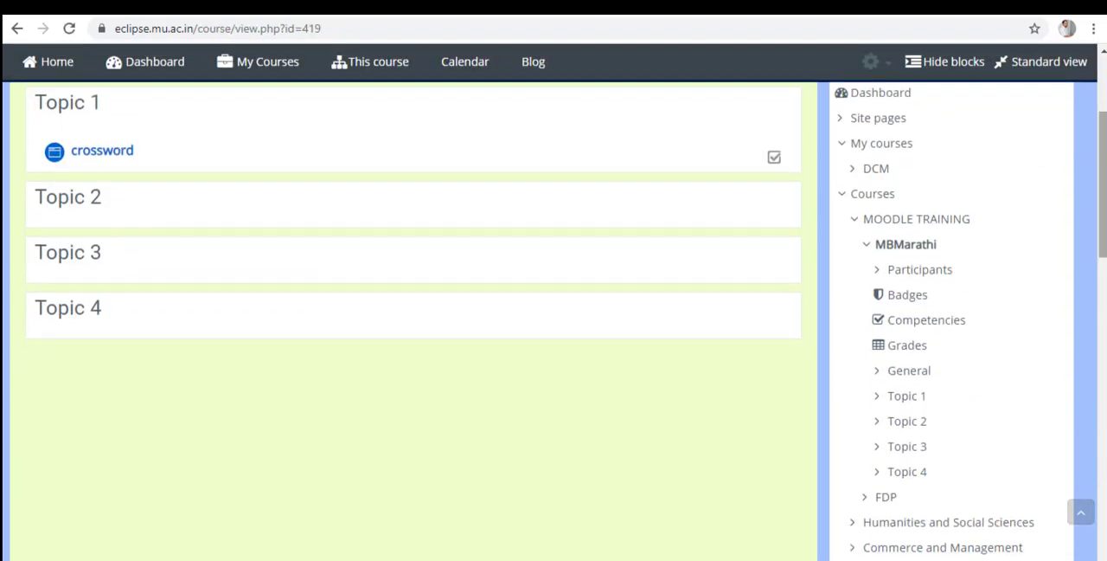
left_click(876, 67)
left_click(816, 136)
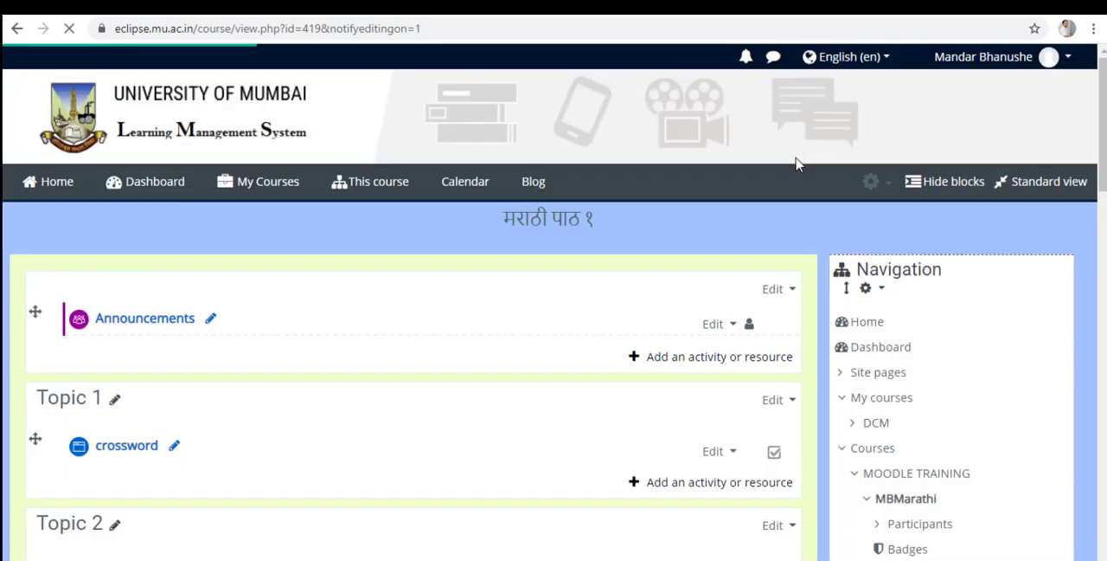
Add a new Page resource to Topic 2 and name it "Moodle Crossword".
scroll(697, 264, "down", 3)
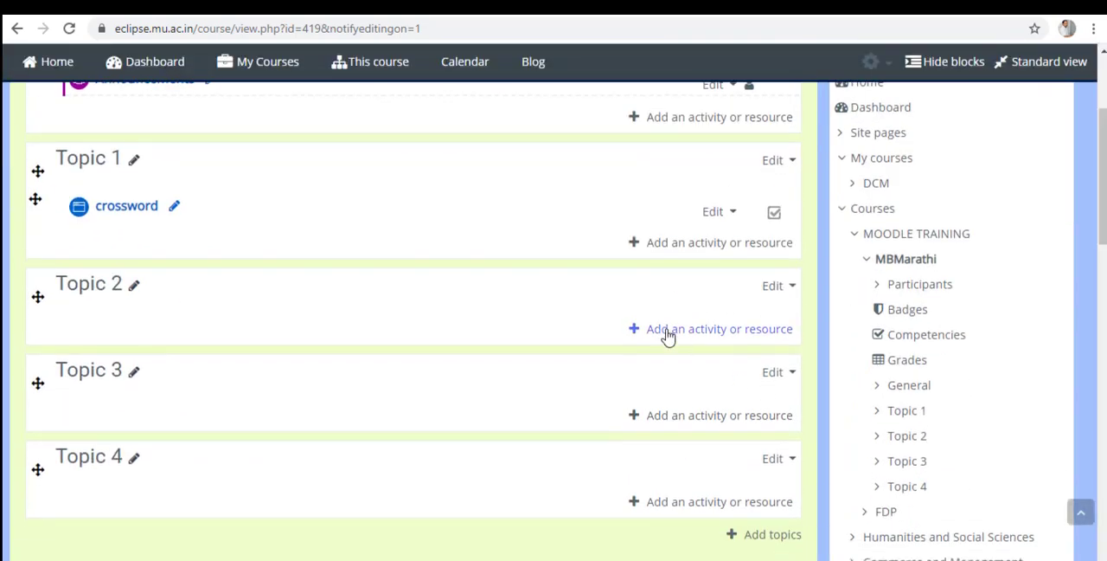
left_click(683, 332)
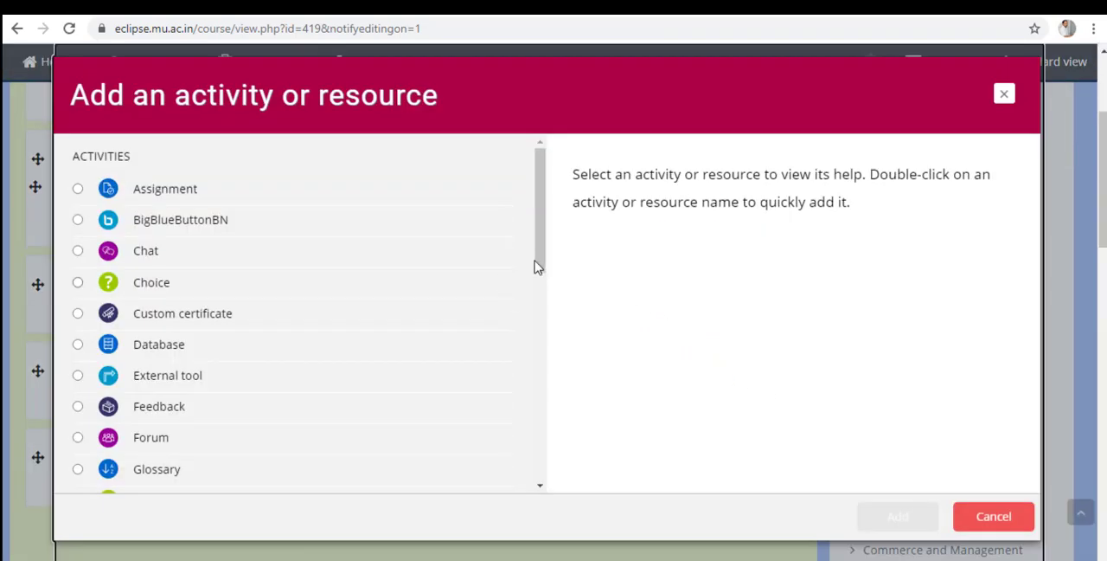
left_click_drag(535, 266, 532, 489)
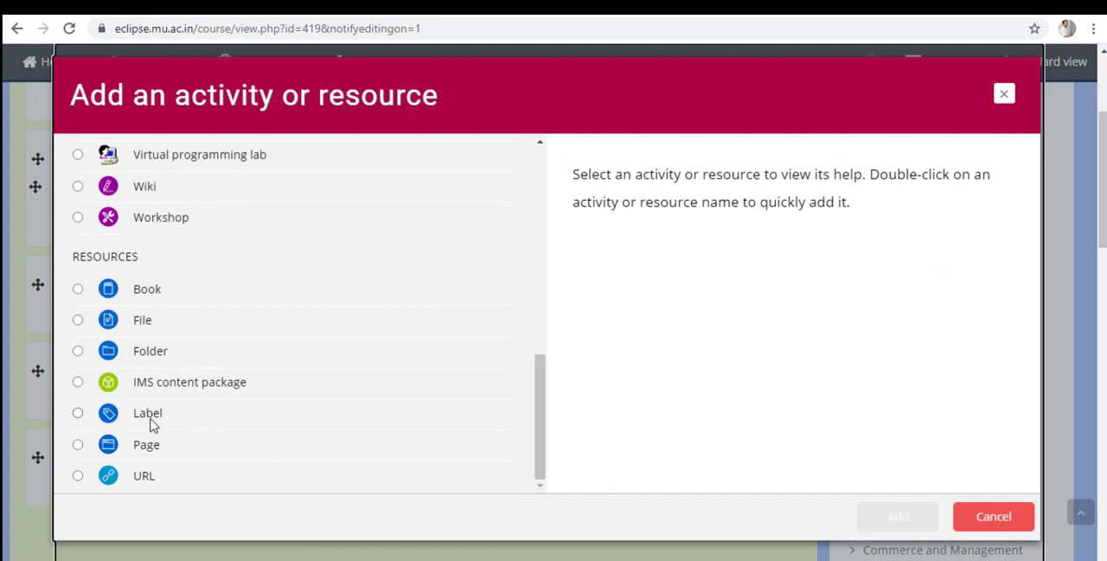
left_click(130, 450)
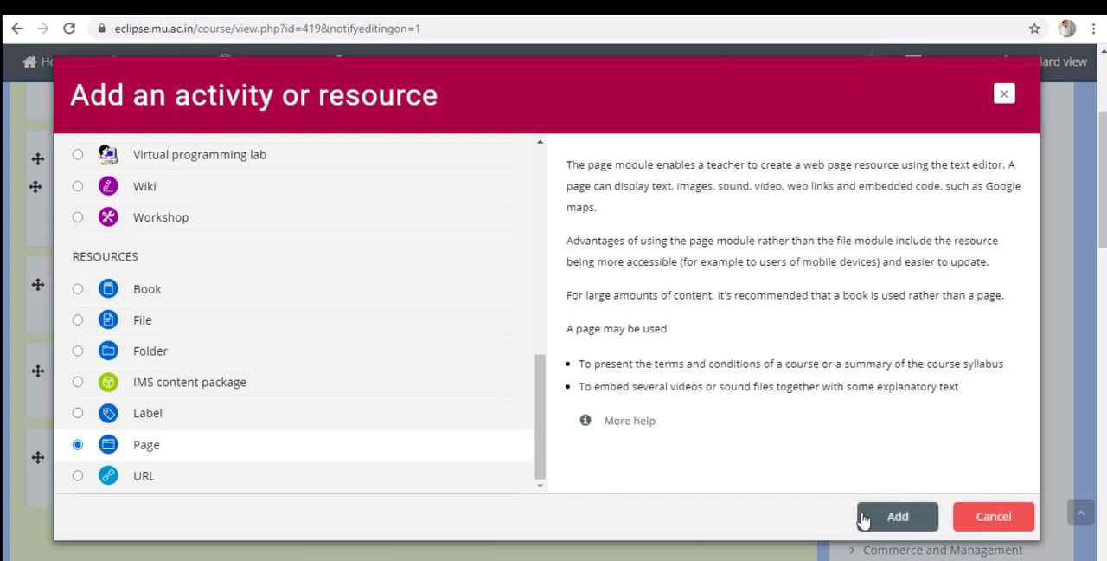
left_click(891, 523)
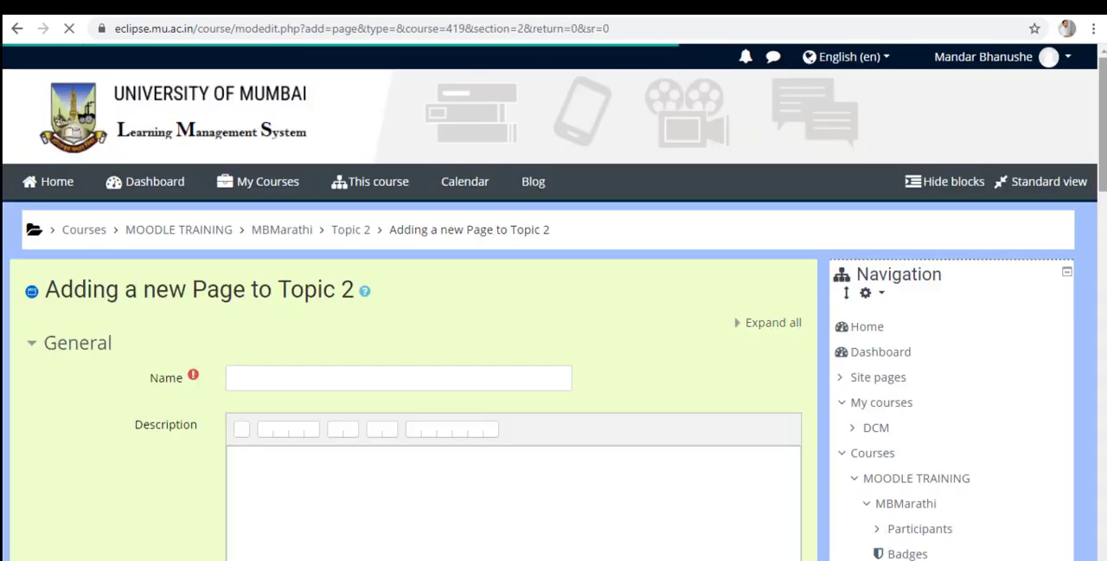
scroll(478, 259, "down", 2)
left_click(478, 214)
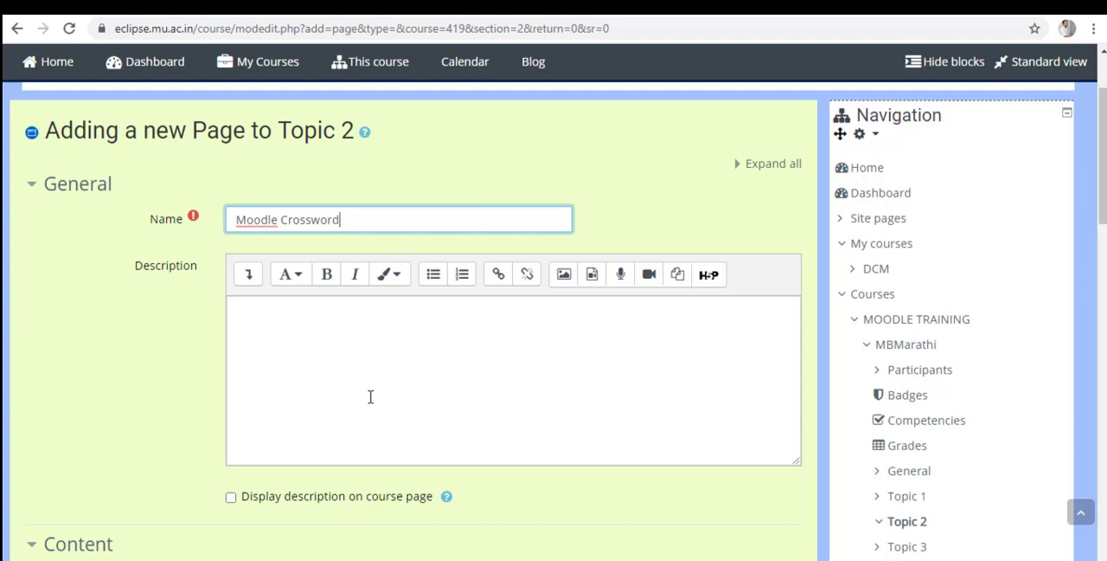
Expand the Page content editor's tools and switch the content to its HTML source.
scroll(1019, 316, "down", 5)
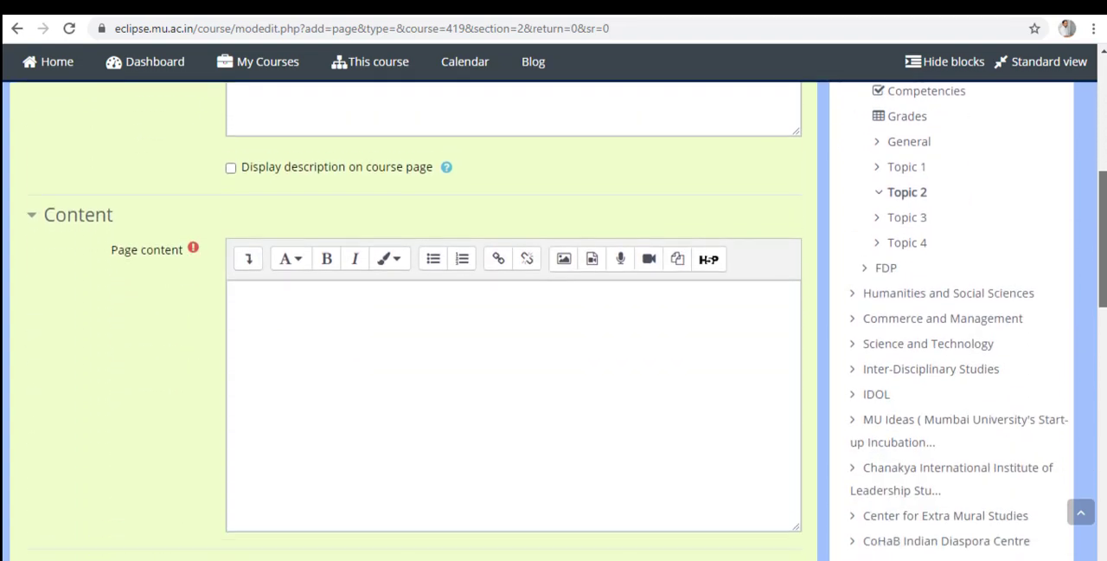
left_click(355, 294)
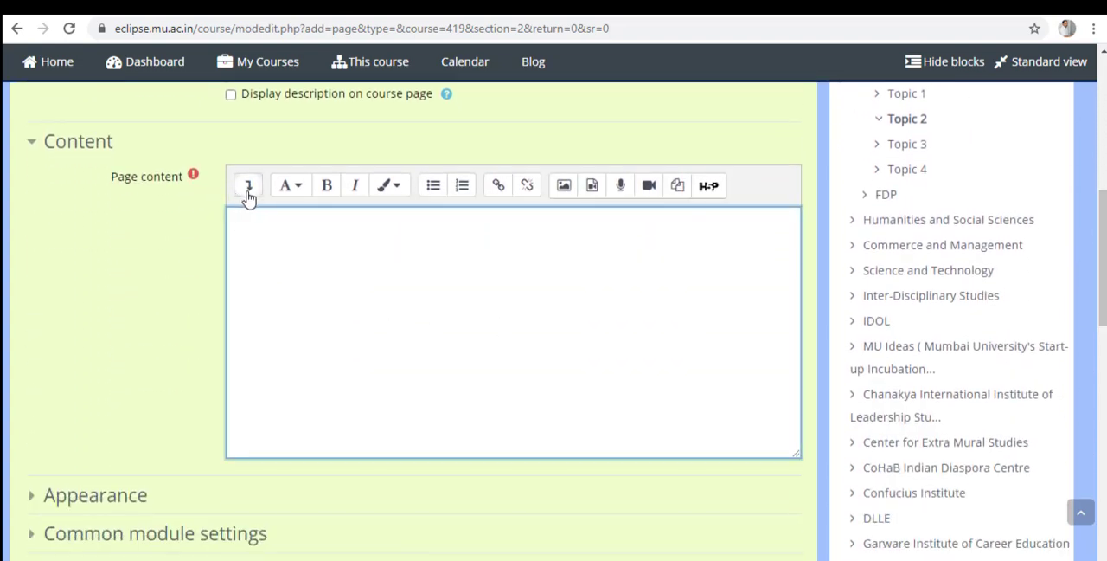
left_click(248, 192)
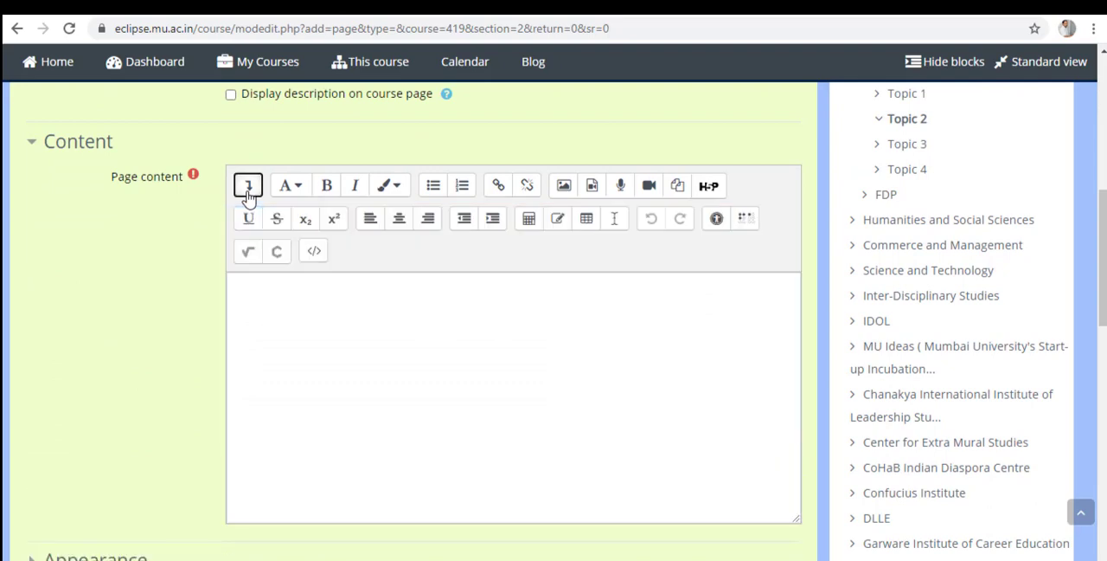
left_click(314, 252)
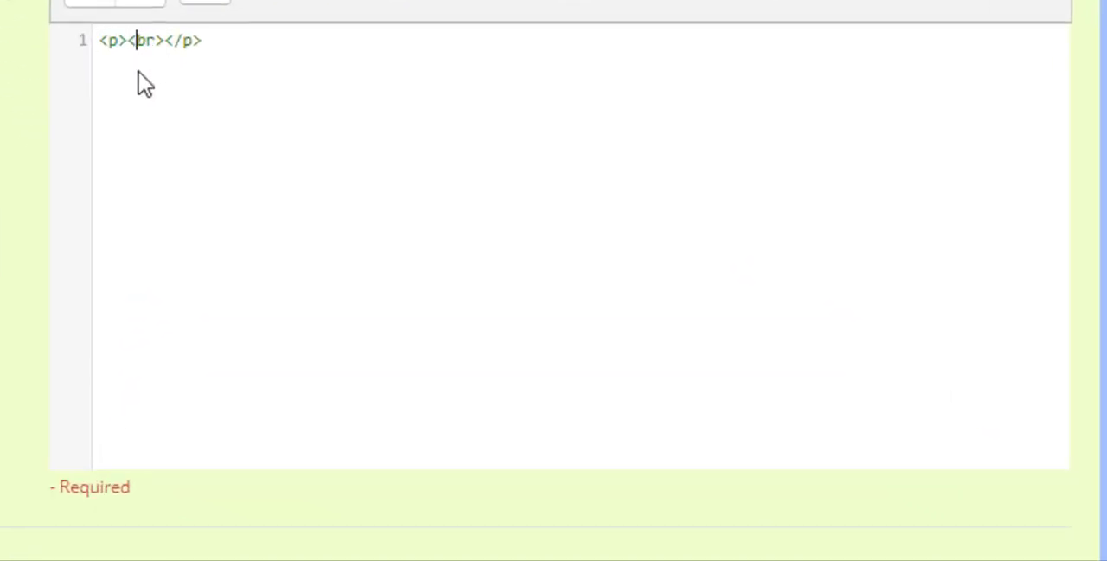
Paste the copied crossword embed code after the opening paragraph tag in the HTML source and return to the visual editor.
key("Return")
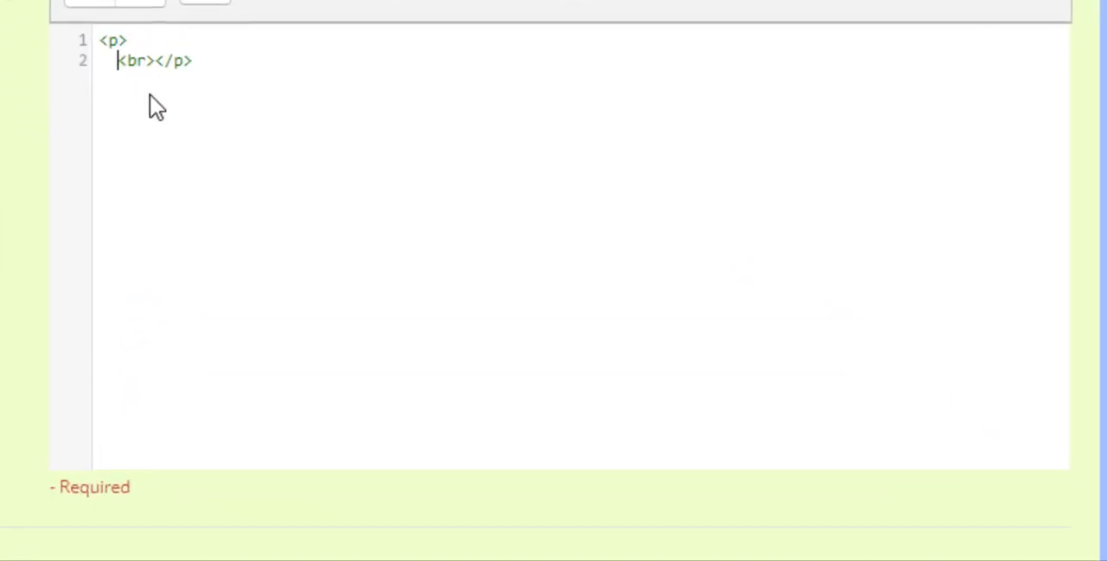
key("Return")
left_click(138, 56)
key("ctrl+v")
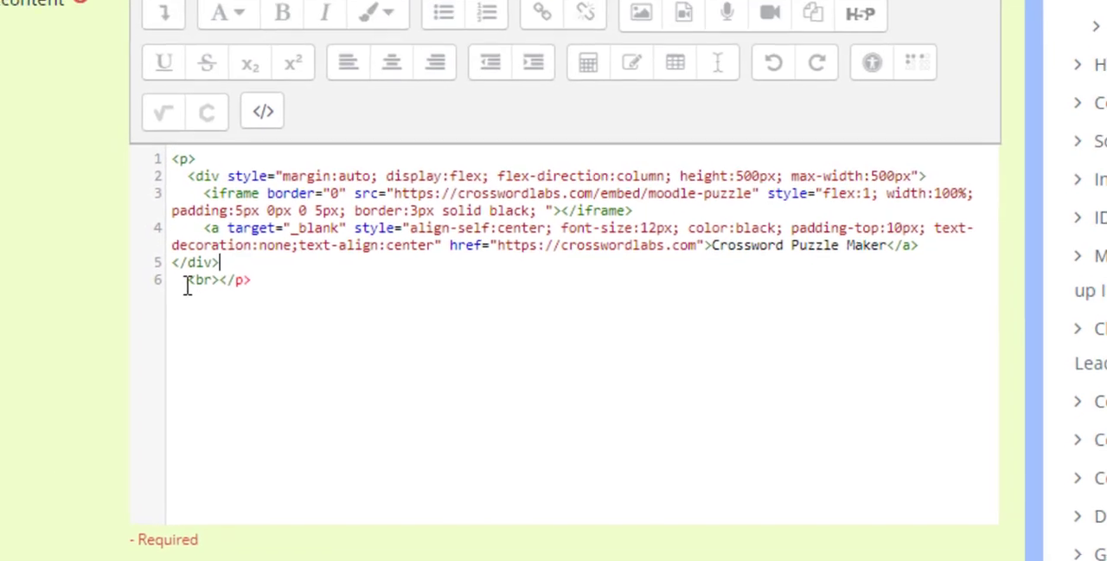
left_click(128, 194)
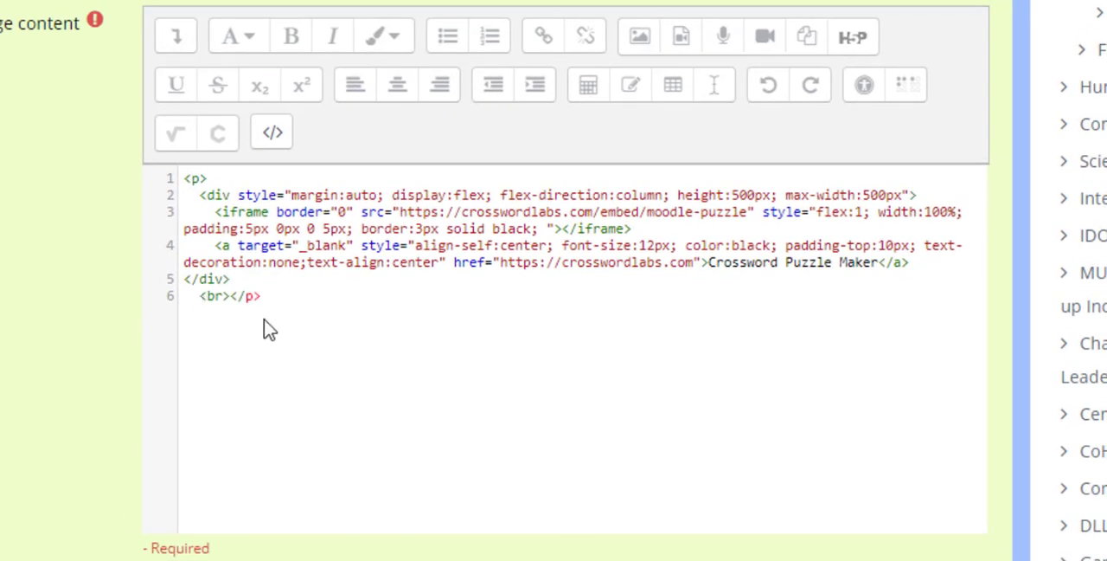
left_click(273, 132)
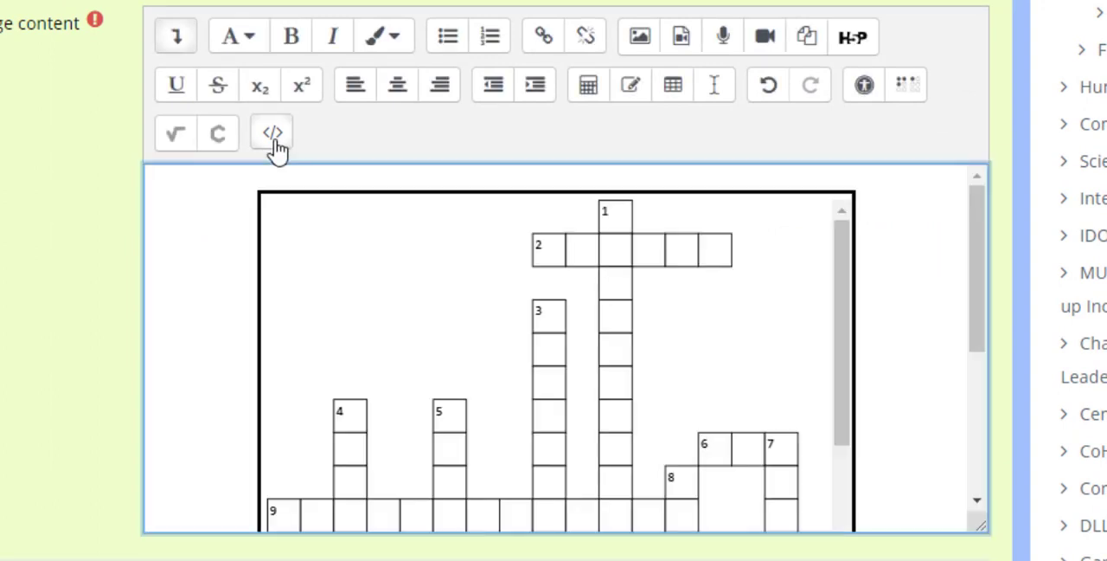
left_click_drag(983, 271, 1004, 257)
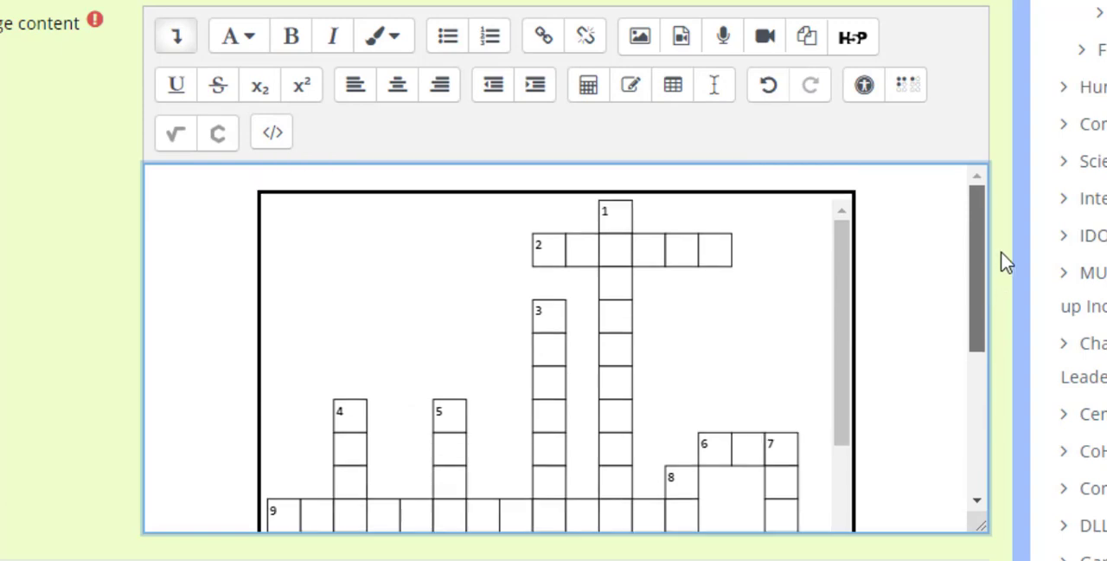
Examine the height and max-width settings in the embed code's HTML source, and return to the crossword preview.
left_click(273, 134)
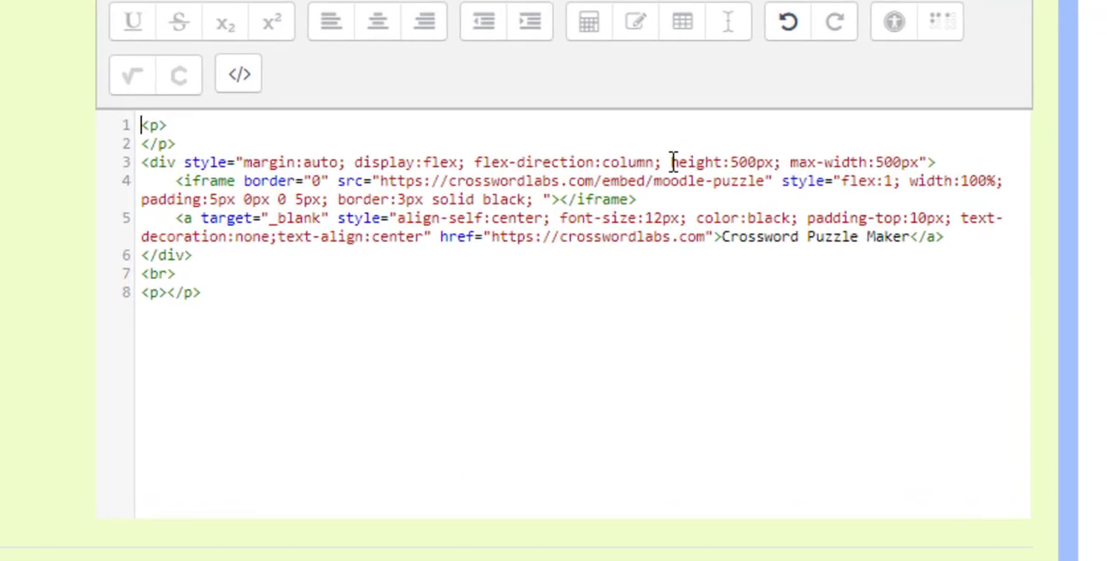
left_click_drag(663, 212, 882, 212)
left_click_drag(966, 77, 972, 77)
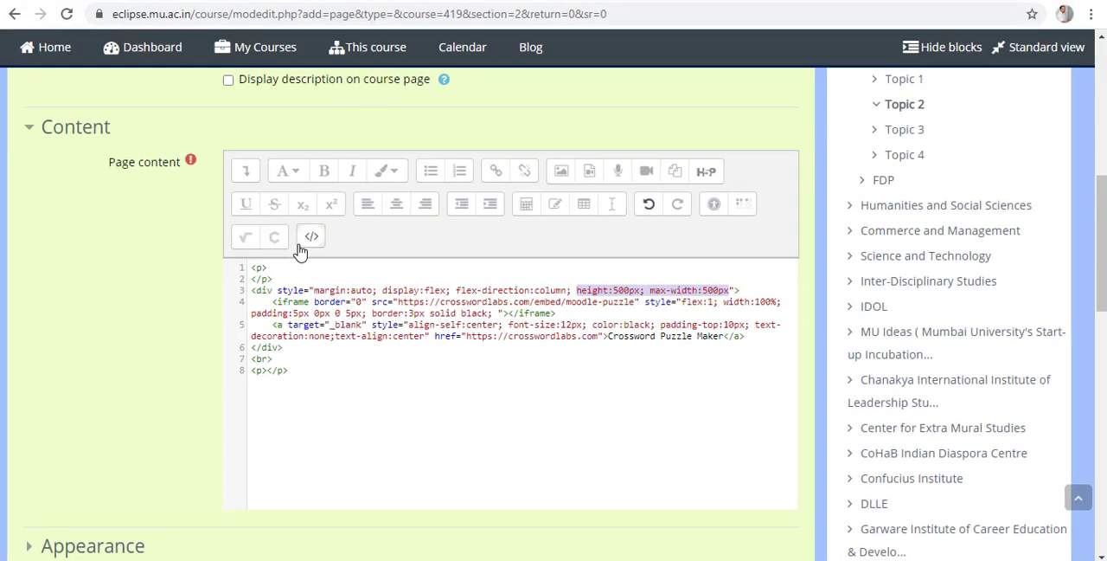
left_click(312, 238)
mouse_move(791, 375)
left_mouse_down()
mouse_move(796, 467)
mouse_move(810, 370)
left_mouse_up()
mouse_move(699, 395)
left_mouse_down()
mouse_move(694, 489)
mouse_move(709, 396)
left_mouse_up()
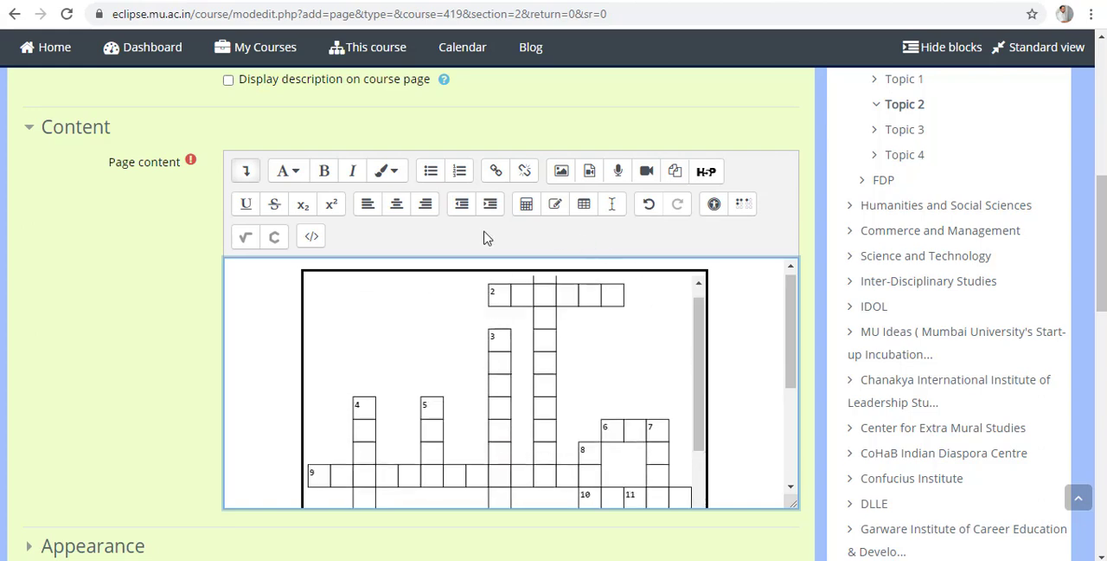
Save the Moodle Crossword page and display it with the embedded puzzle.
left_click_drag(1102, 282, 1102, 372)
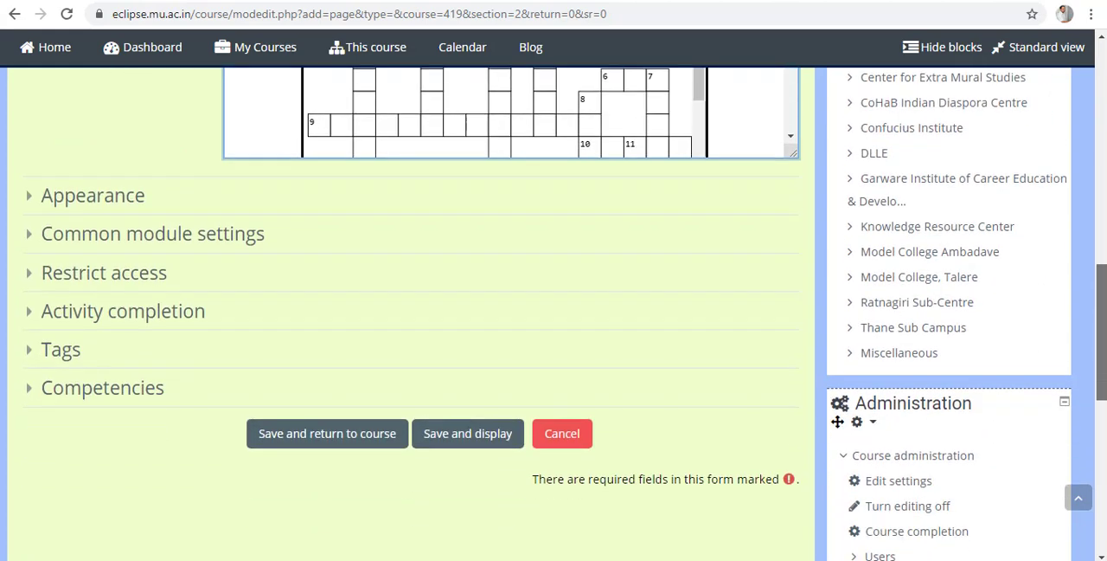
left_click(493, 443)
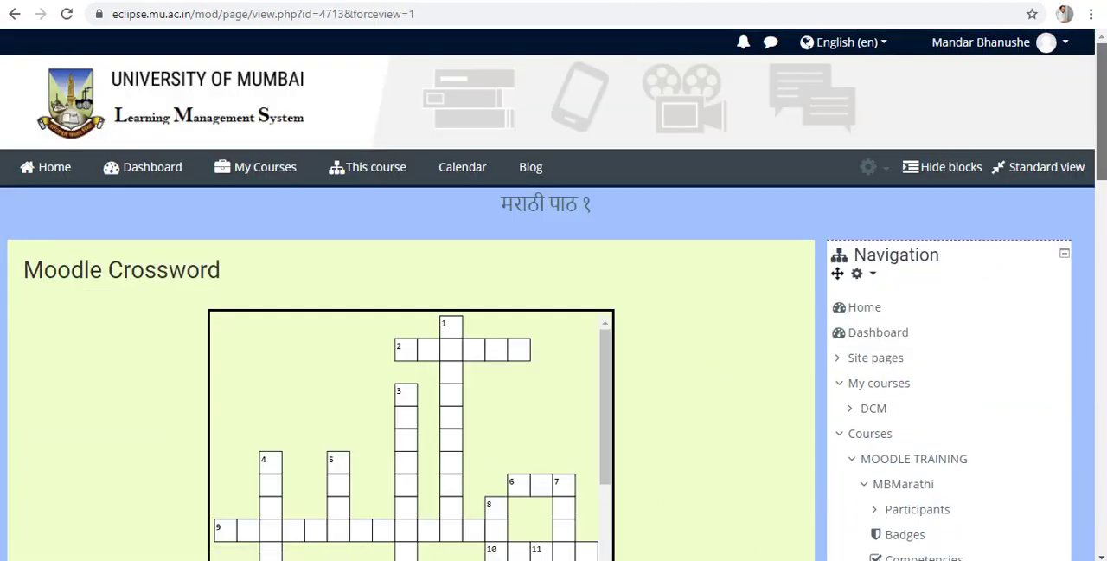
left_click_drag(1102, 114, 1103, 146)
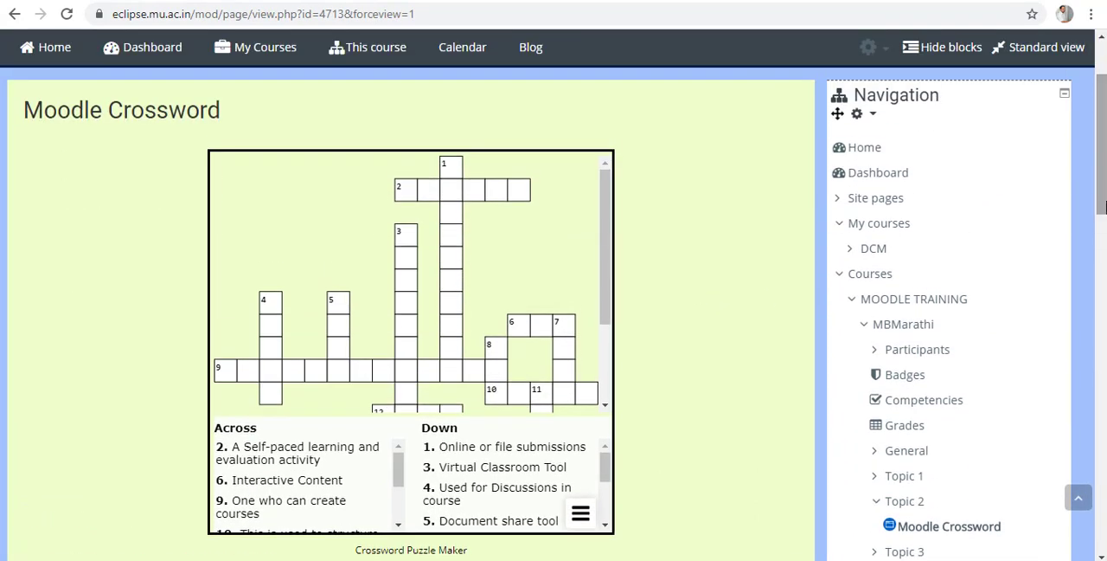